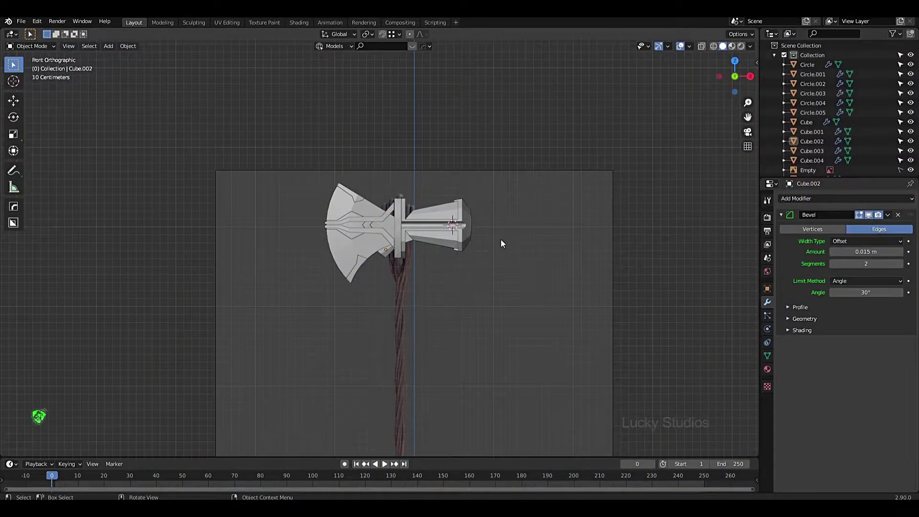
Examine the axe head and handle reference from the front, then look over the blade's front edge in perspective
scroll(499, 239, "down", 2)
scroll(434, 263, "up", 5)
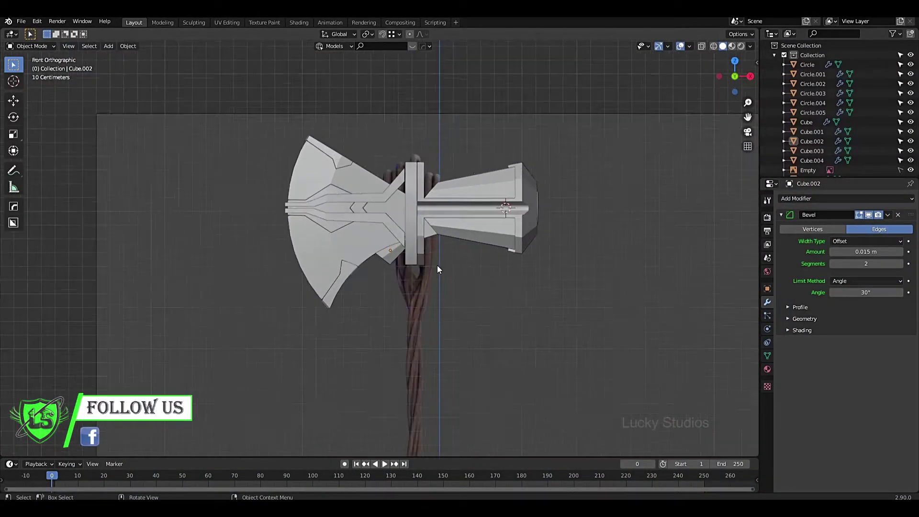
middle_click_drag(455, 295, 418, 272, "shift")
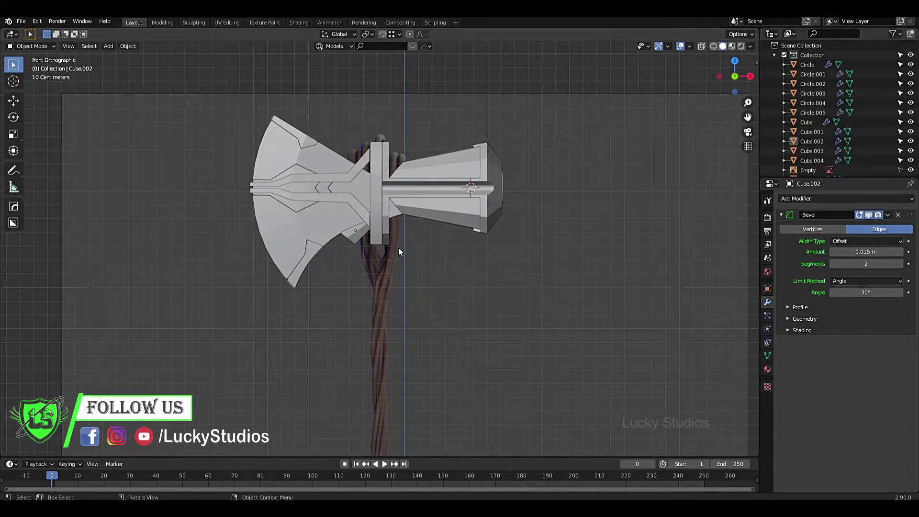
left_click_drag(228, 120, 566, 331)
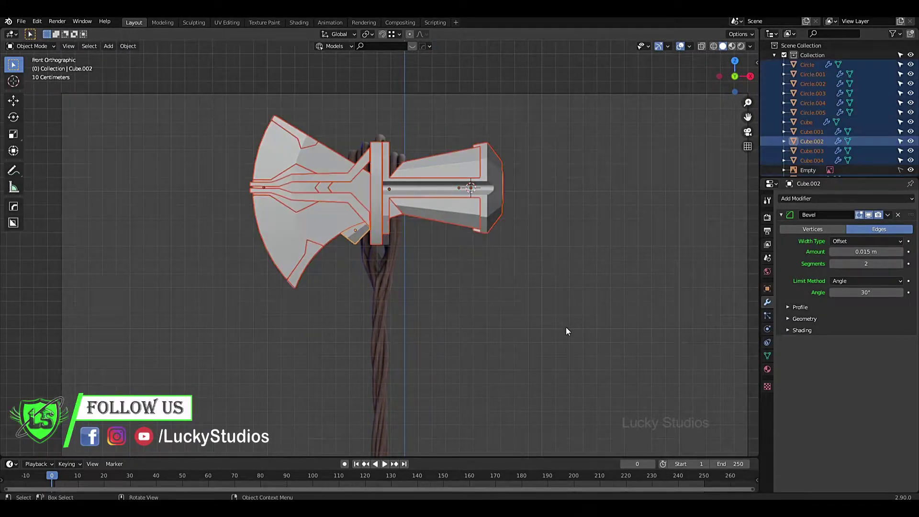
left_click(429, 305)
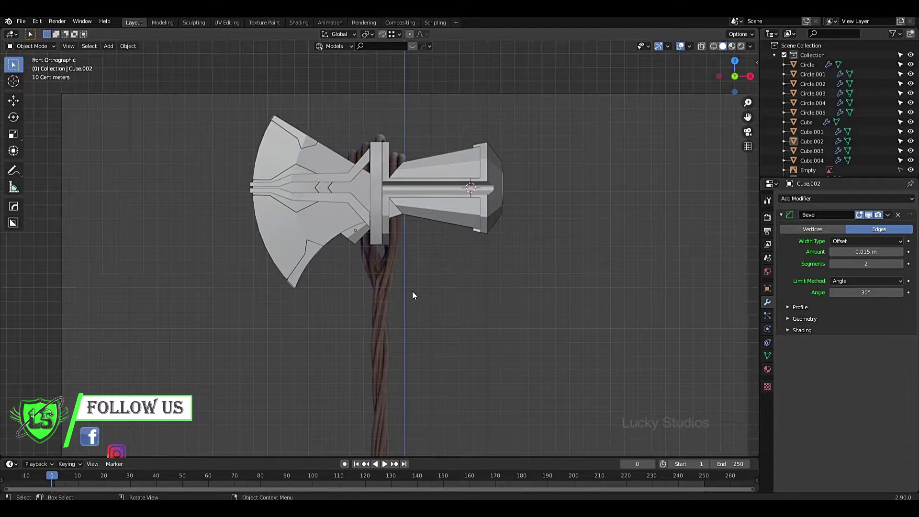
middle_click_drag(412, 291, 429, 310)
key("KP_1")
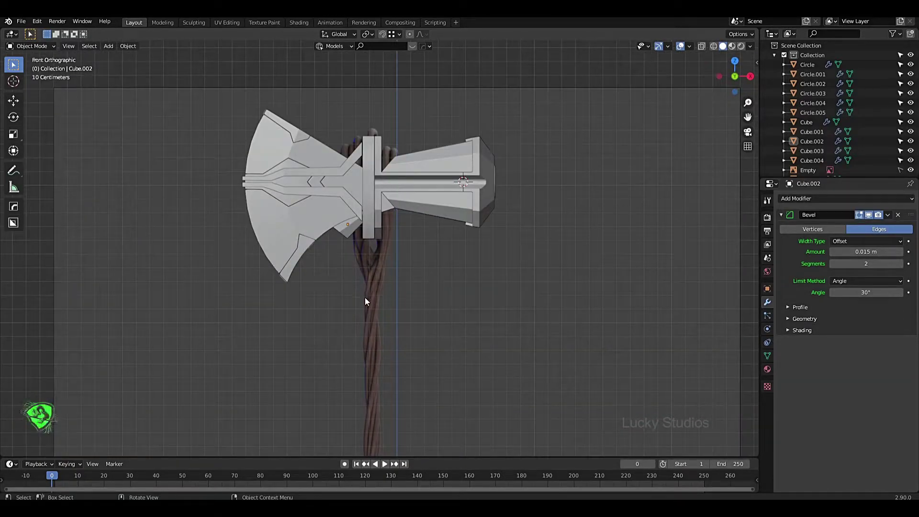
key("KP_0")
key("KP_0")
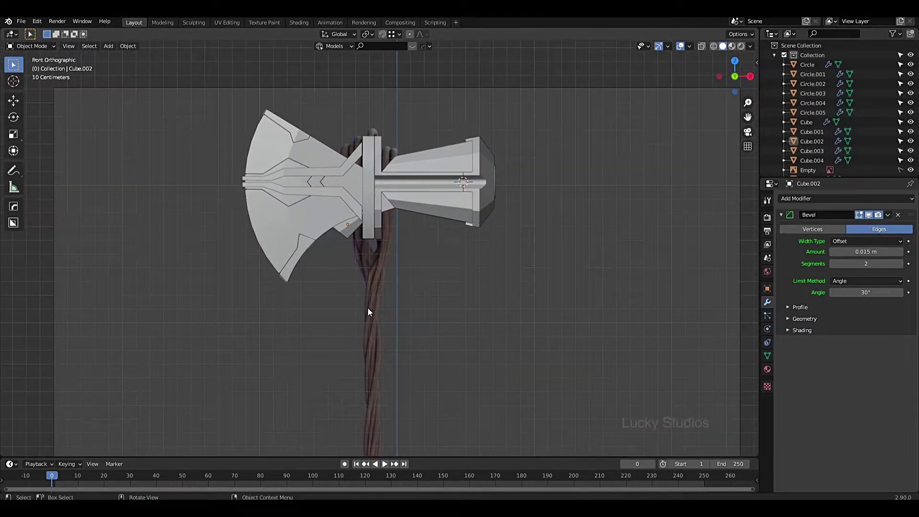
middle_click_drag(289, 195, 350, 230)
scroll(350, 230, "up", 3)
scroll(516, 309, "down", 5)
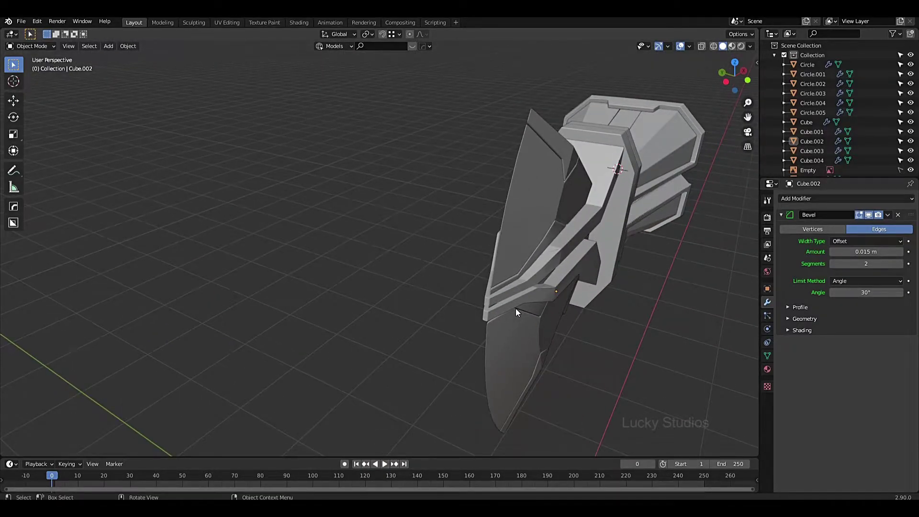
In Edit Mode on the blade's trim mesh, slide one upper tip vertex of the lower band fully onto the centre edge to merge them
key("KP_7")
scroll(318, 416, "up", 3)
middle_click_drag(318, 416, 470, 283, "shift")
left_click_drag(467, 285, 479, 323)
middle_click_drag(474, 322, 538, 297)
key("Tab")
scroll(537, 297, "up", 2)
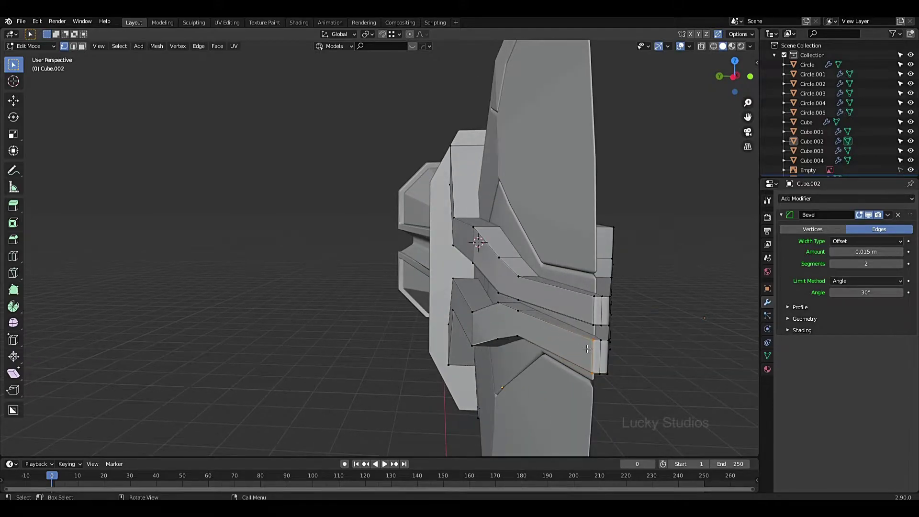
middle_click_drag(587, 349, 541, 336)
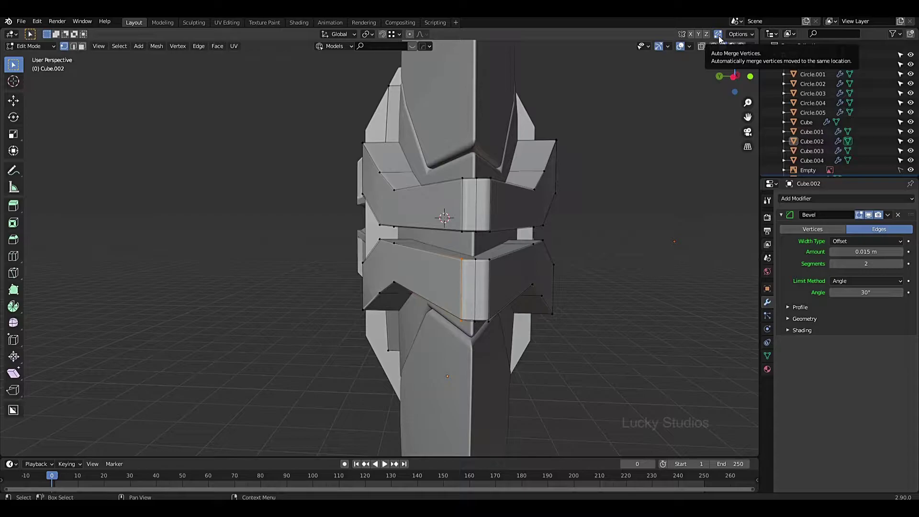
middle_click_drag(561, 293, 521, 292)
left_click(536, 279)
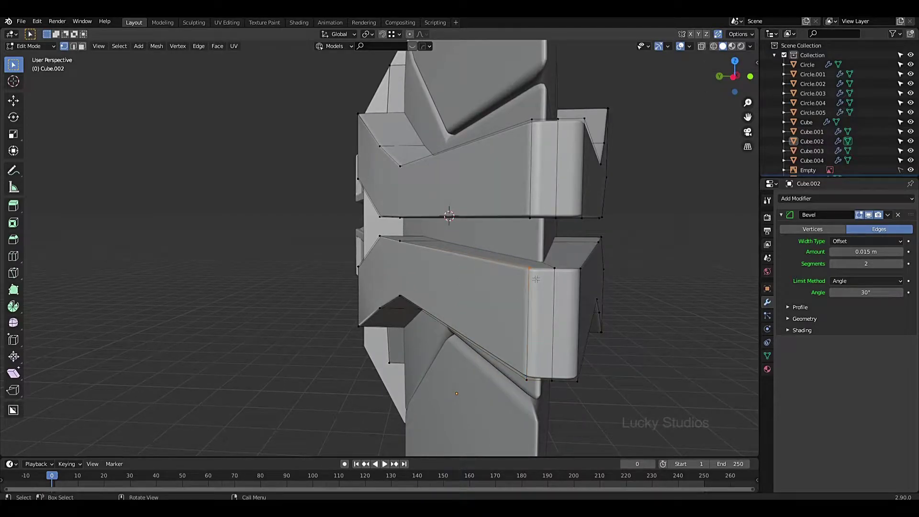
key("shift+v")
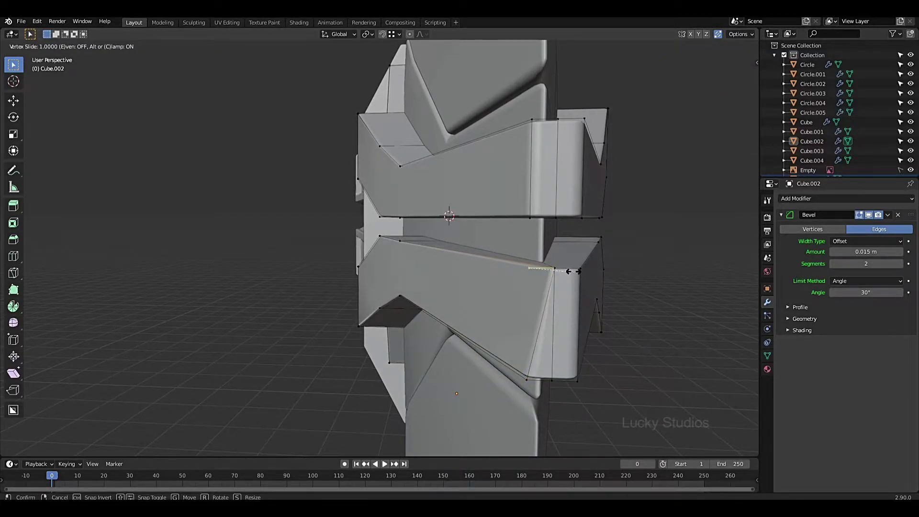
left_click(554, 361)
Slide the remaining outer tip vertices of the lower trim band fully onto its centre edge, closing the tip to a point
middle_click_drag(554, 361, 580, 378)
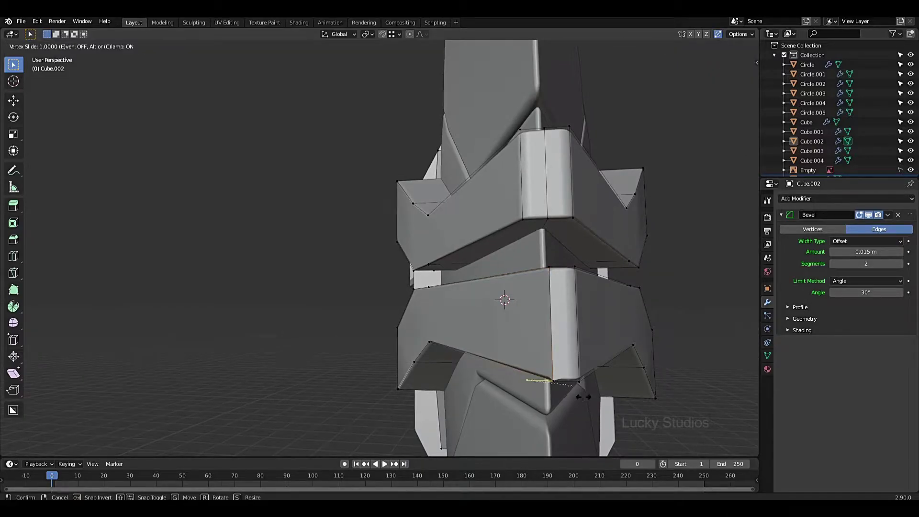
key("b")
left_click_drag(585, 383, 546, 373)
middle_click_drag(575, 378, 580, 348)
key("g")
key("g")
left_click(597, 344)
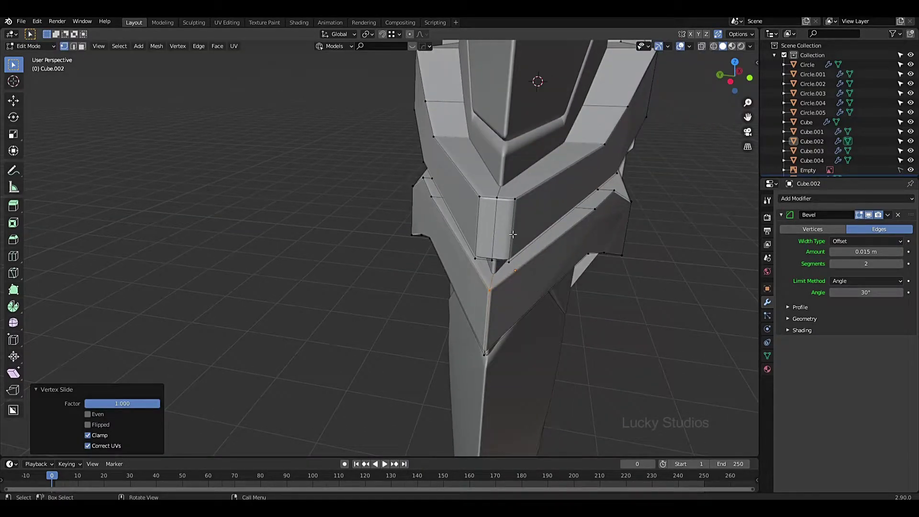
Slide the right lower tip vertex of the upper trim band onto its centre edge with a factor of 1
left_click(508, 262)
key("g")
key("g")
left_click(466, 254)
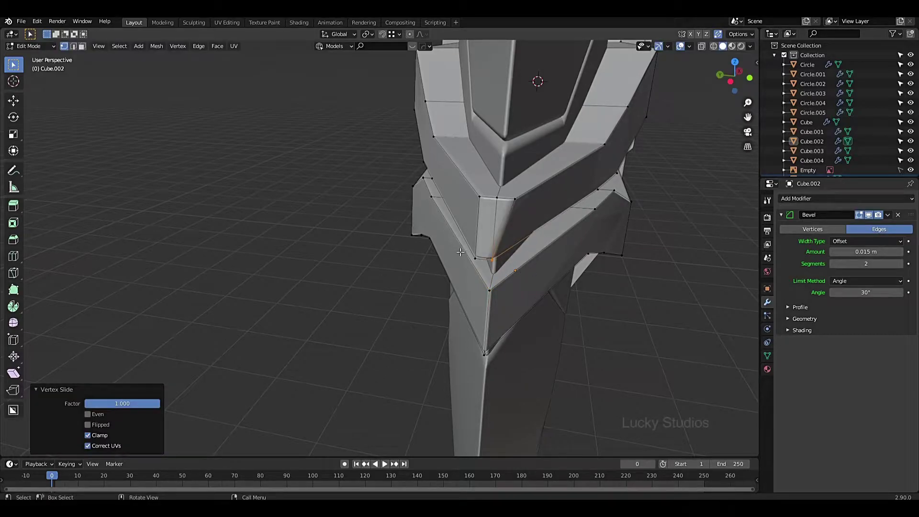
key("g")
left_click(488, 267)
key("ctrl+z")
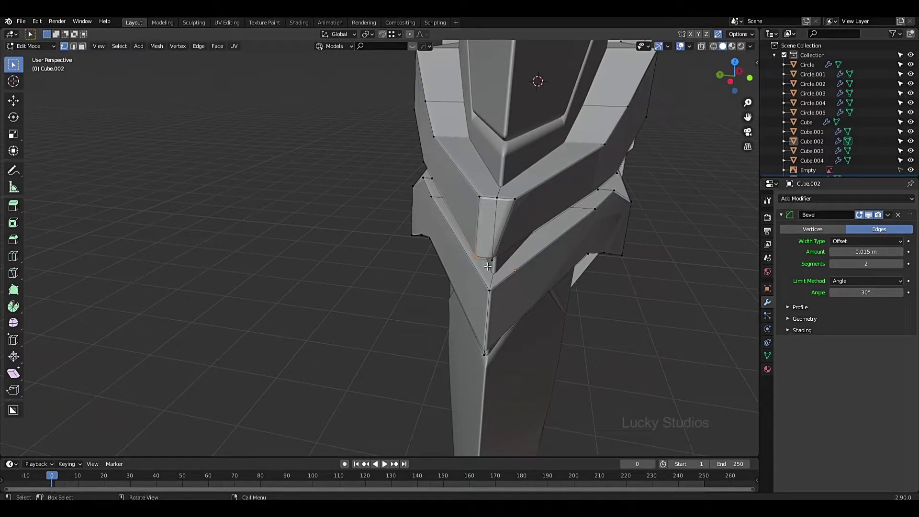
key("g")
left_click(490, 261)
middle_click_drag(524, 267, 587, 277)
key("ctrl+z")
Slide the left lower tip vertex of the upper trim band onto its centre edge with a factor of 1
key("g")
key("g")
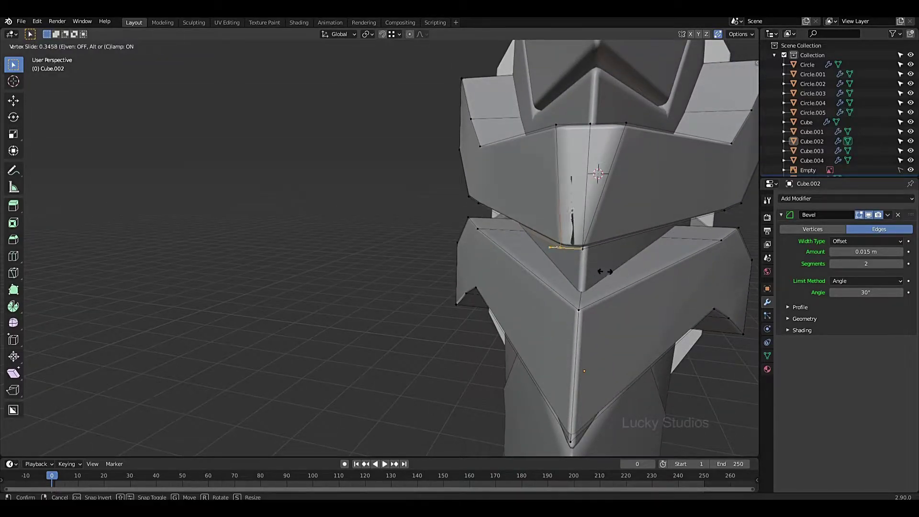
left_click(628, 275)
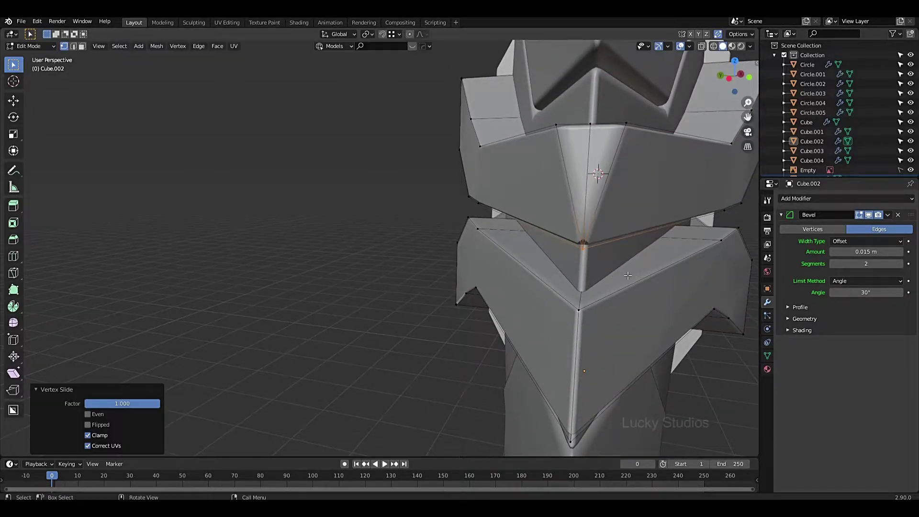
Slide both upper tip vertices of the upper trim band fully onto the centre edge to sharpen its tip
left_click(556, 123)
key("g")
key("g")
left_click(594, 137)
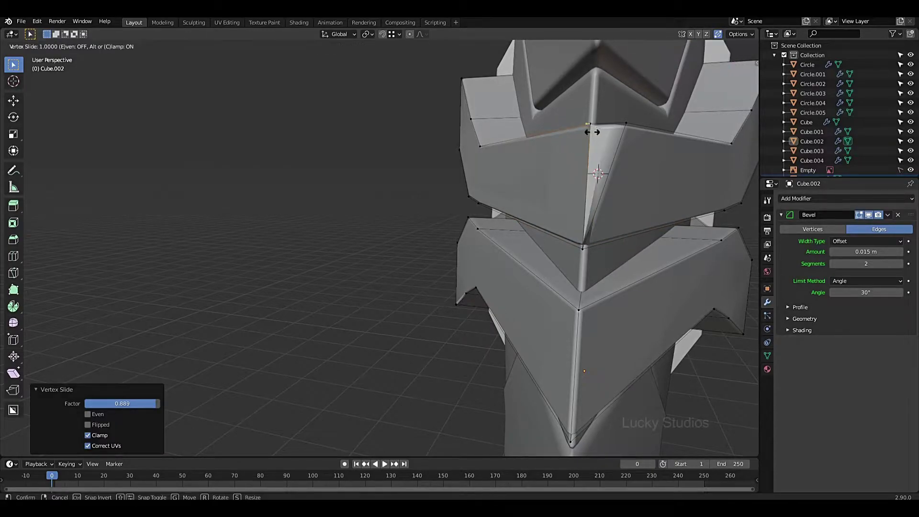
key("g")
key("g")
left_click(603, 141)
Check the pointed trim tips in orthographic top view, zooming in on the blade edge, and return to Object Mode
middle_click_drag(603, 140, 616, 193)
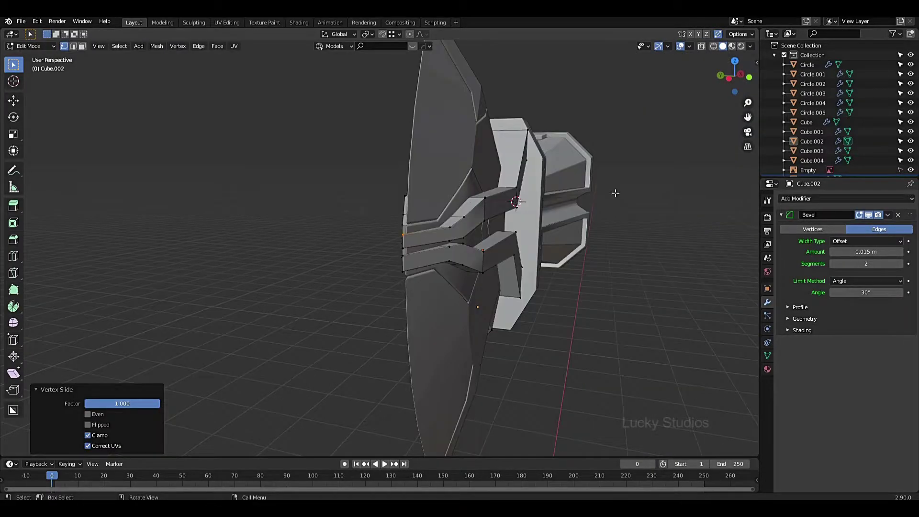
key("KP_7")
middle_click_drag(157, 339, 519, 250, "shift")
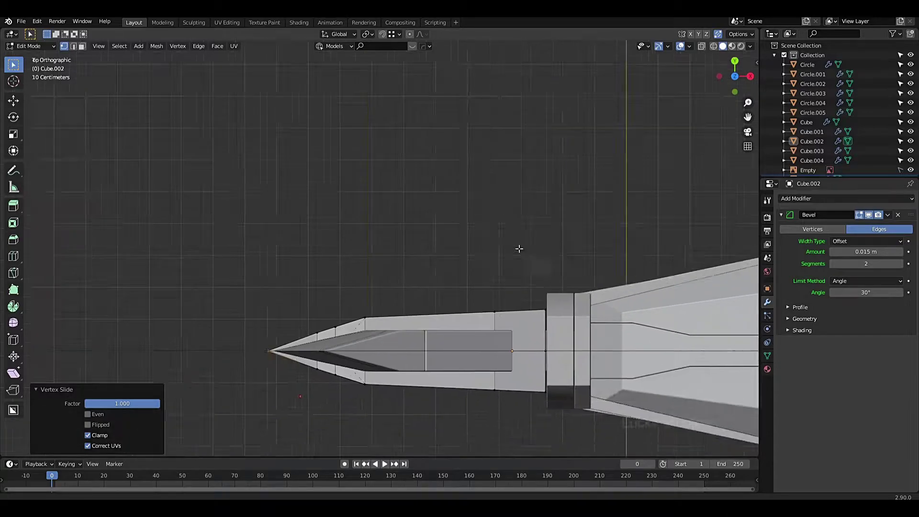
scroll(477, 246, "up", 5)
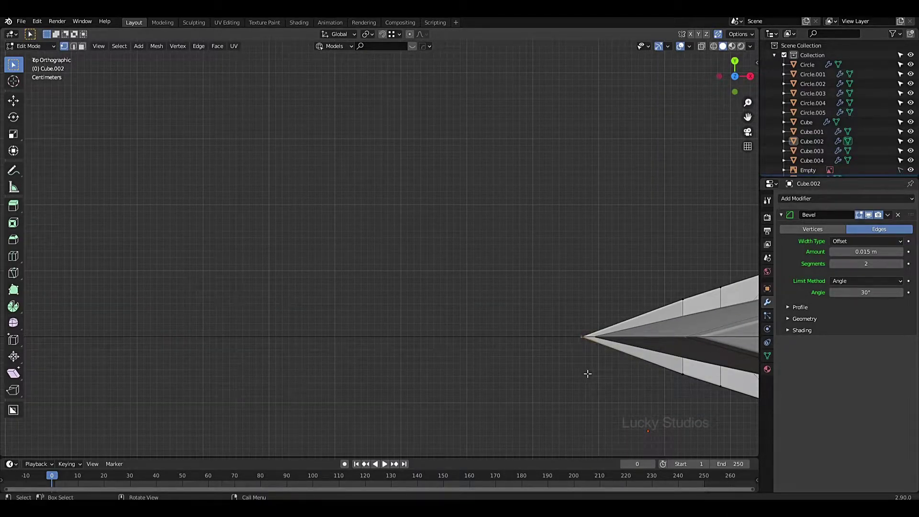
scroll(585, 372, "down", 4)
key("Tab")
middle_click_drag(585, 386, 386, 362)
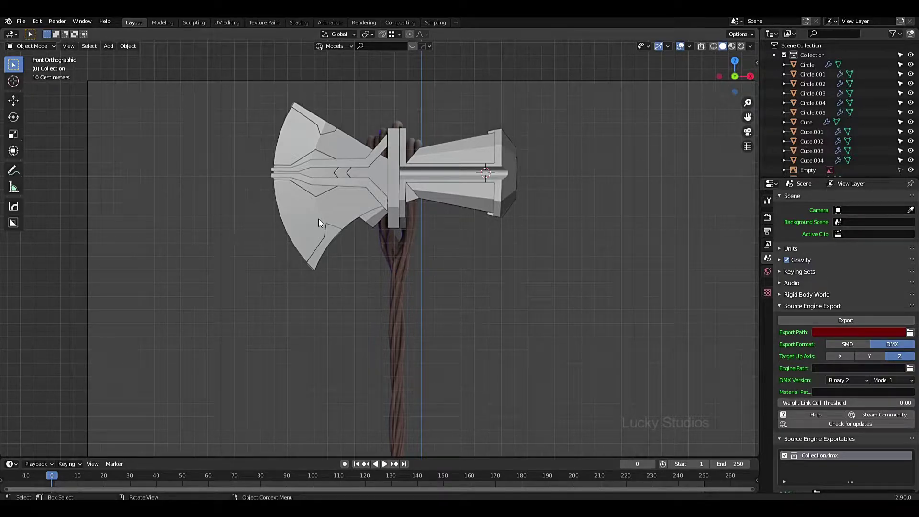
Add a Bezier curve for the handle and raise it about 0.788 m along Z above the axe head
scroll(360, 228, "down", 1)
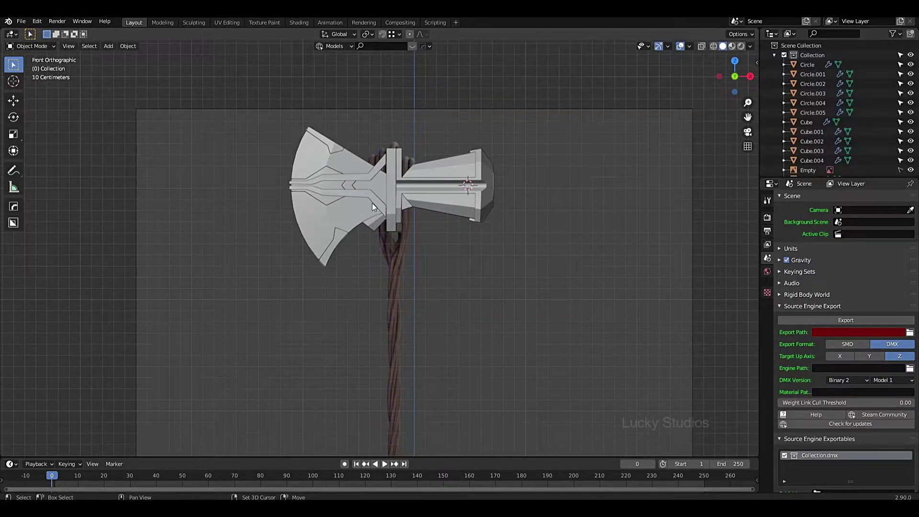
key("shift+a")
mouse_move(346, 203)
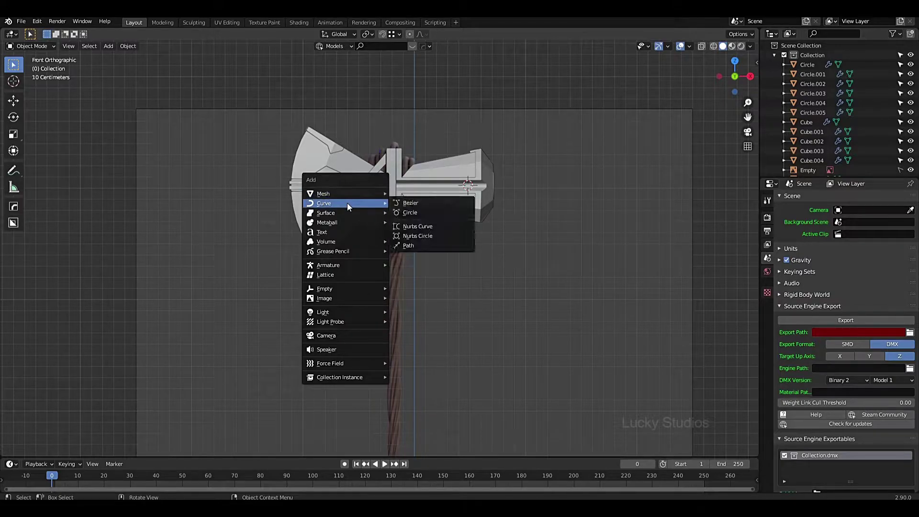
left_click(414, 203)
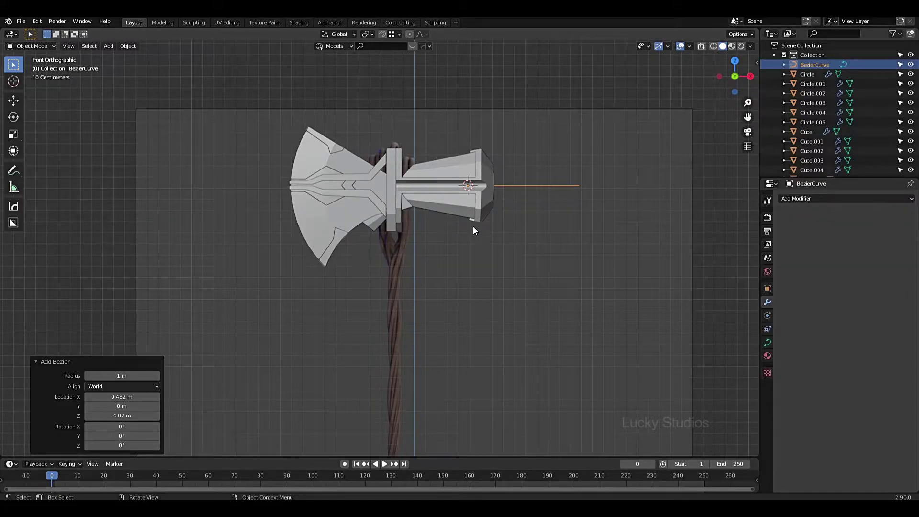
mouse_move(473, 226)
middle_mouse_down()
mouse_move(473, 261)
mouse_move(467, 228)
middle_mouse_up()
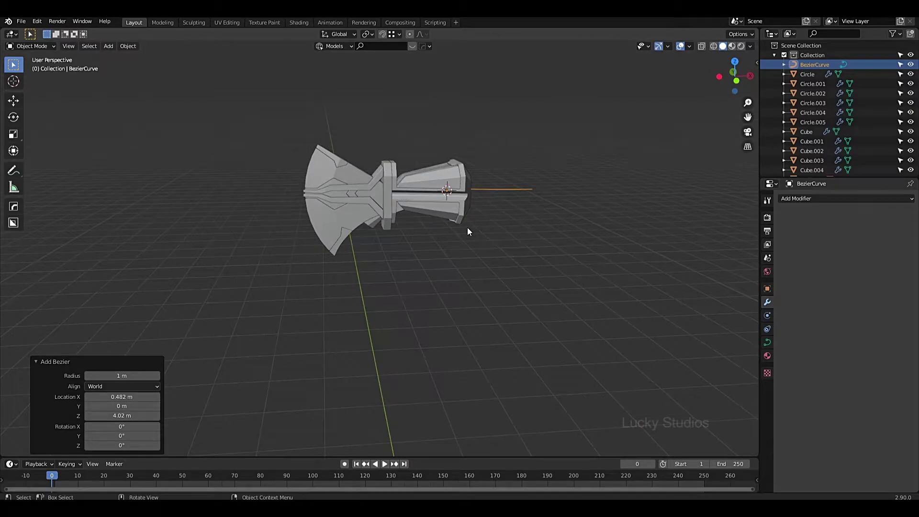
key("g")
key("z")
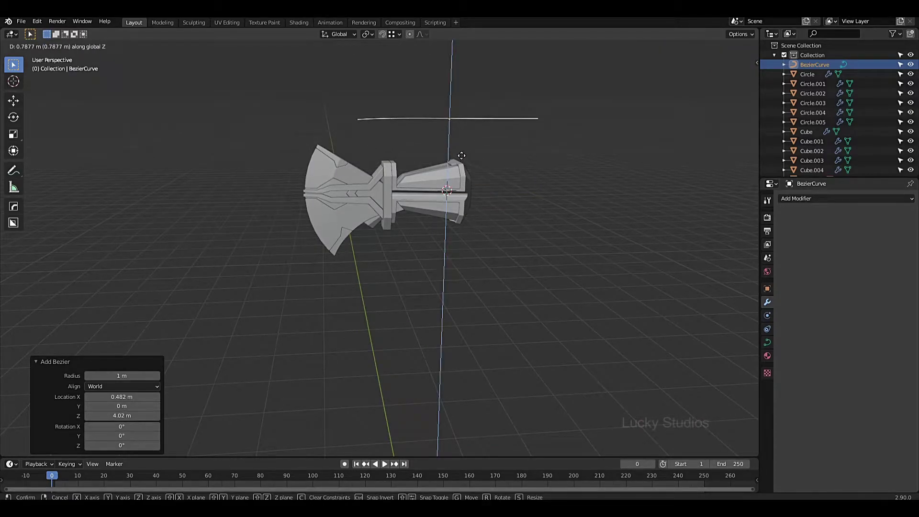
left_click(463, 175)
In Edit Mode, scale the curve's blade-side end point and handles to about 0.475 using smooth proportional editing
scroll(469, 168, "up", 2)
middle_click_drag(473, 165, 407, 332)
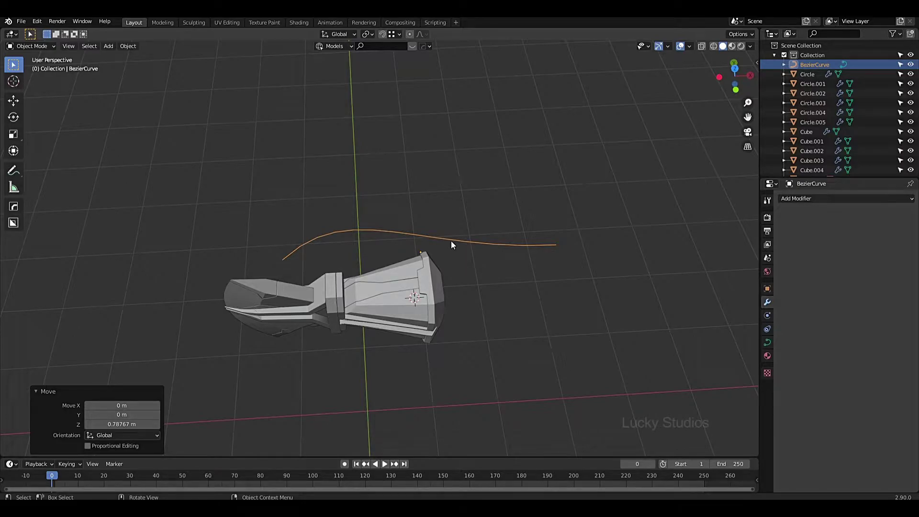
key("Tab")
scroll(340, 272, "down", 1)
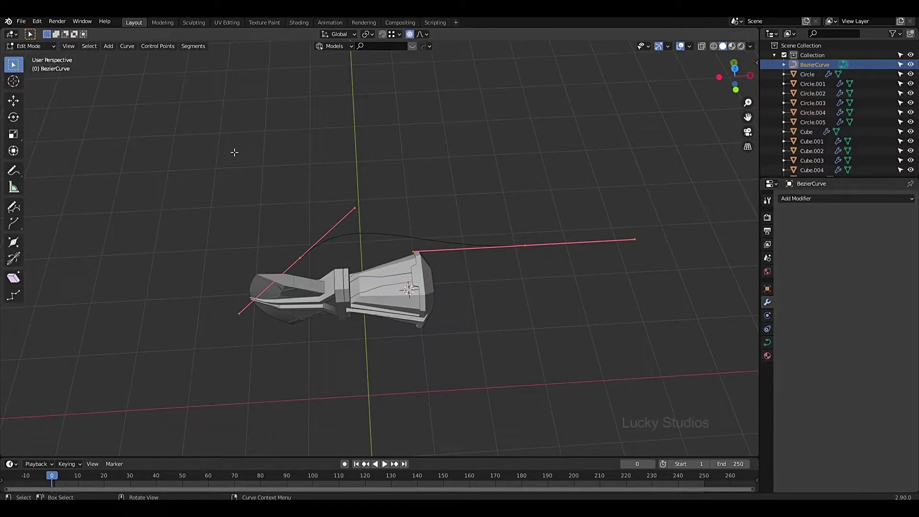
left_click_drag(216, 142, 363, 348)
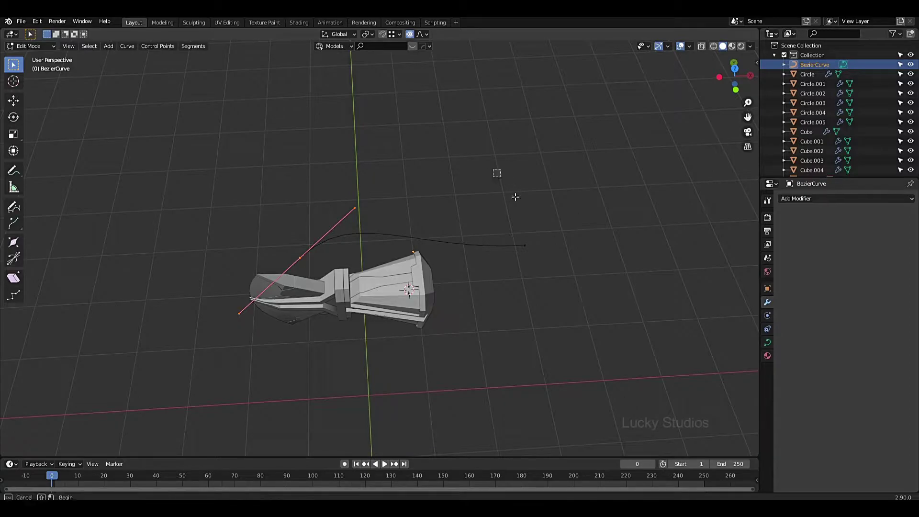
left_click_drag(515, 197, 618, 343)
key("s")
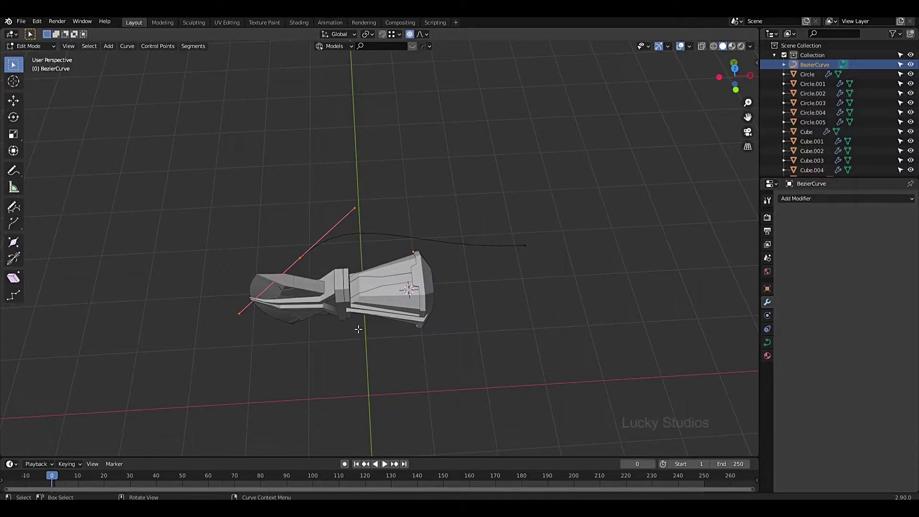
scroll(425, 172, "up", 2)
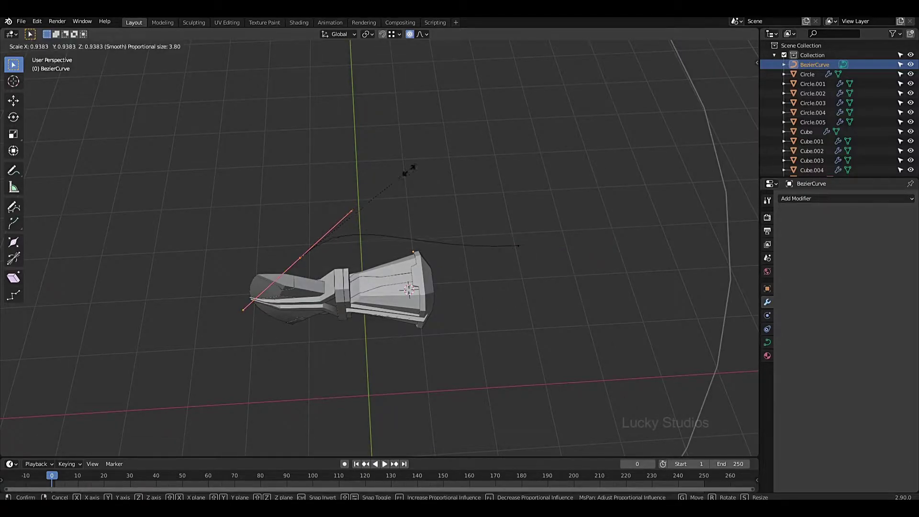
left_click(359, 218)
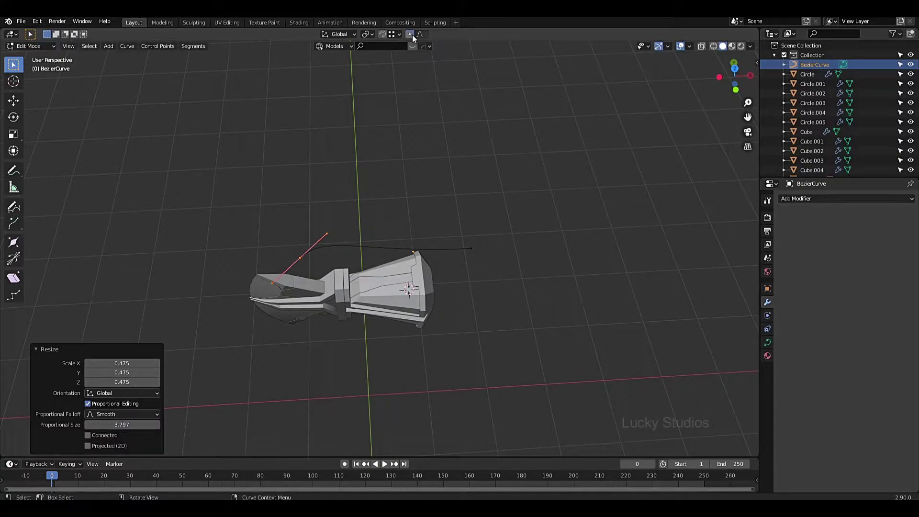
Move the curve's blade-side end point about 0.06 m in X, 0.15 m in Y and 0.089 m in Z, and rotate it -14.6°
key("g")
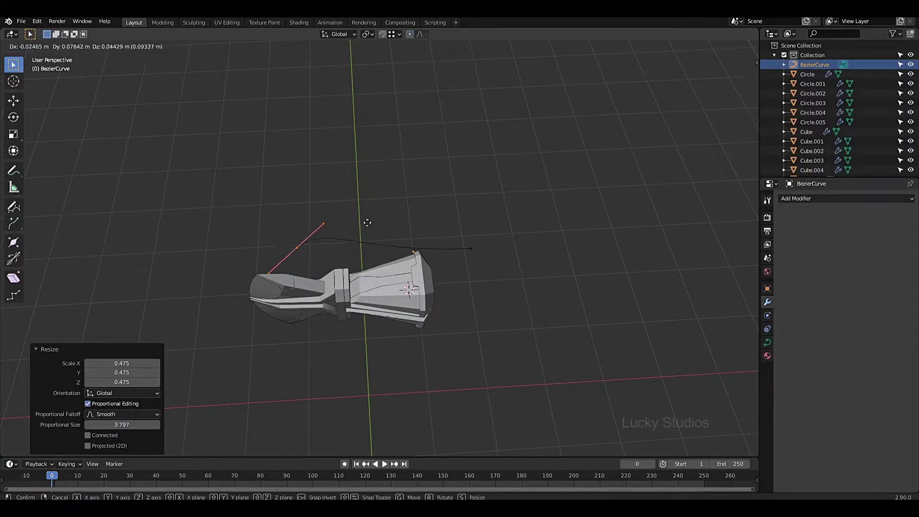
left_click(373, 224)
key("r")
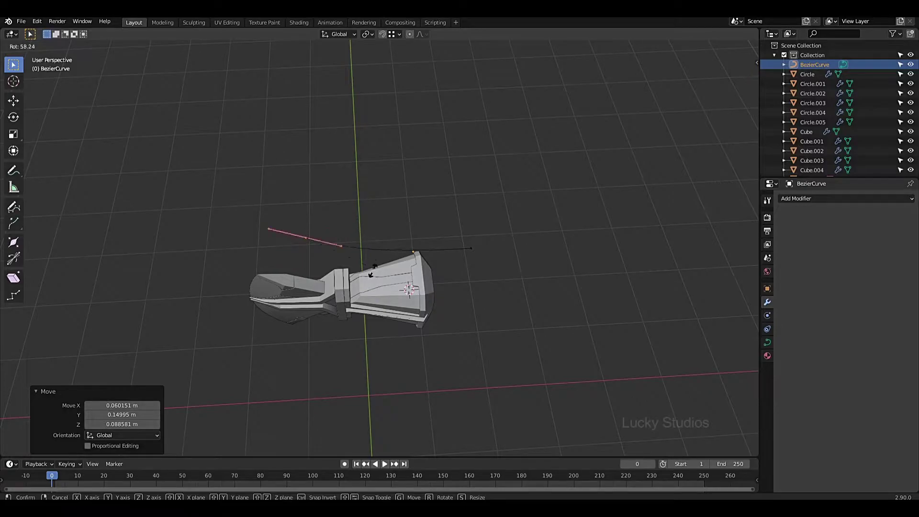
left_click(389, 150)
Turn on the Move object gizmo in the viewport while editing the curve's points
scroll(390, 150, "up", 3)
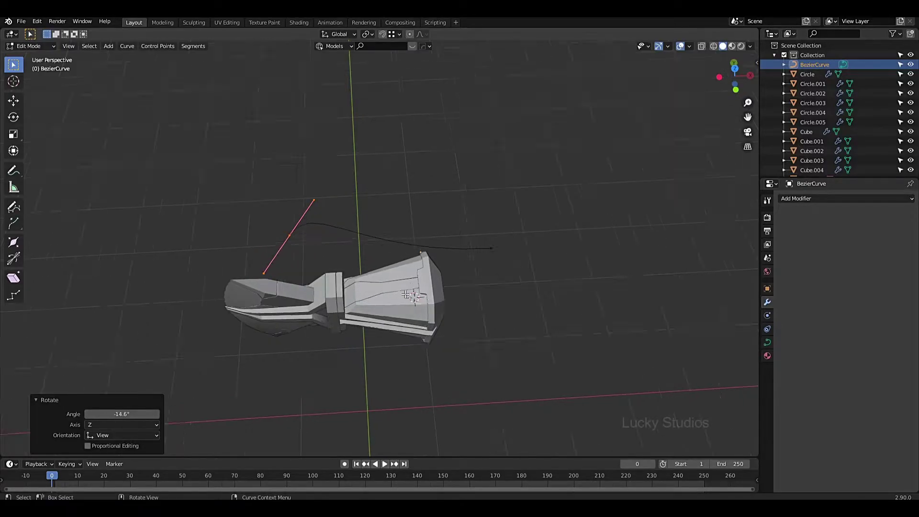
middle_click_drag(389, 150, 493, 294, "shift")
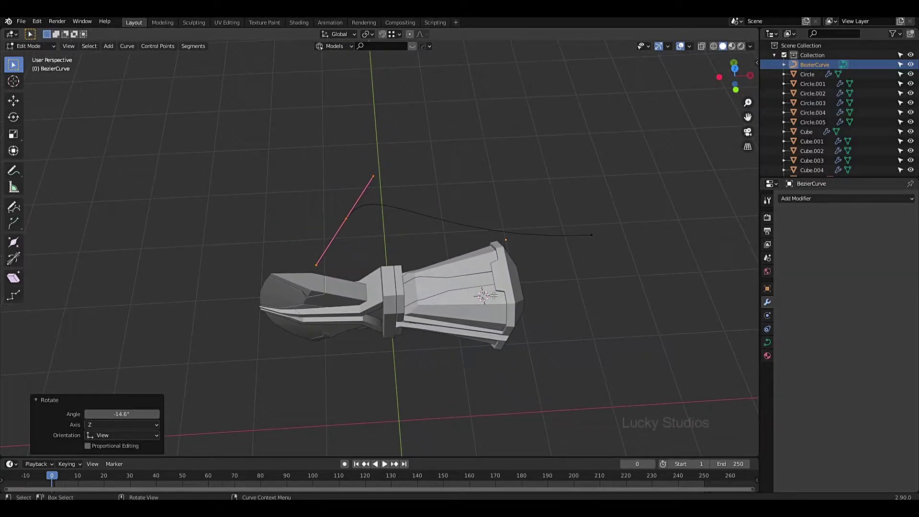
middle_click_drag(410, 339, 354, 207)
left_click_drag(282, 142, 345, 241)
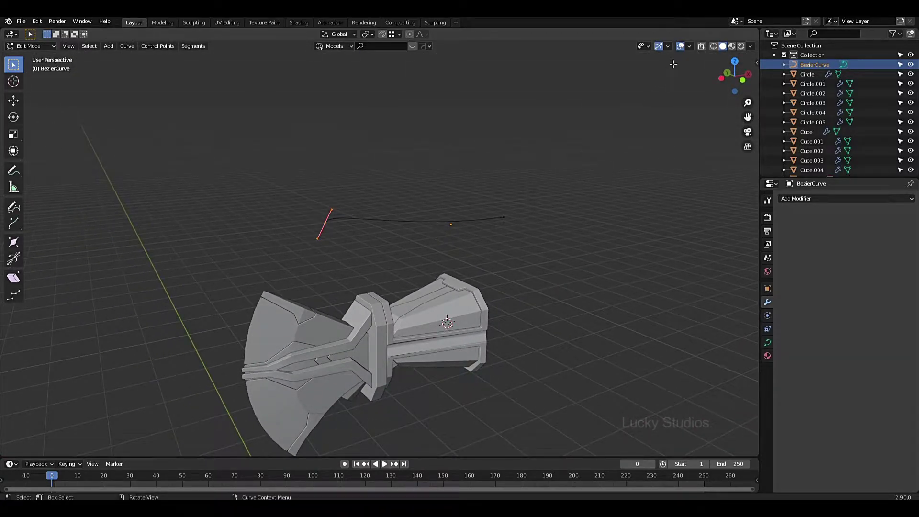
left_click(669, 46)
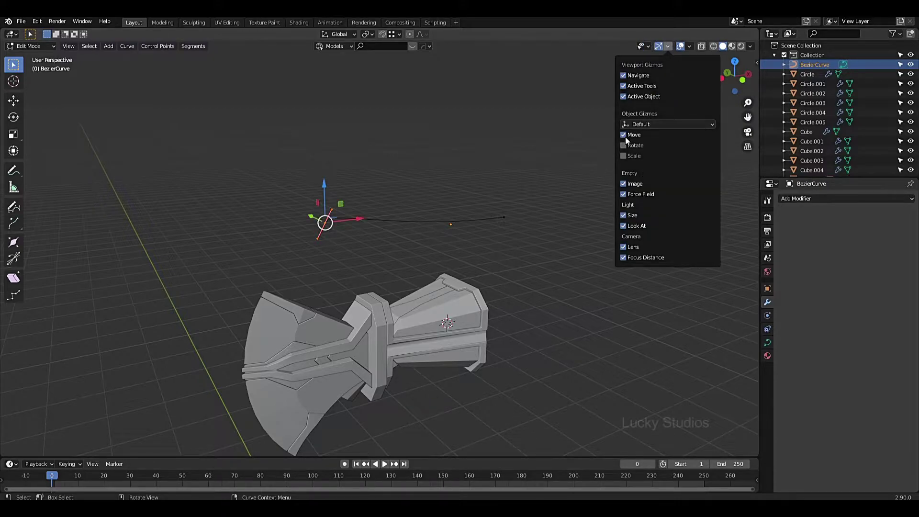
scroll(378, 249, "up", 2)
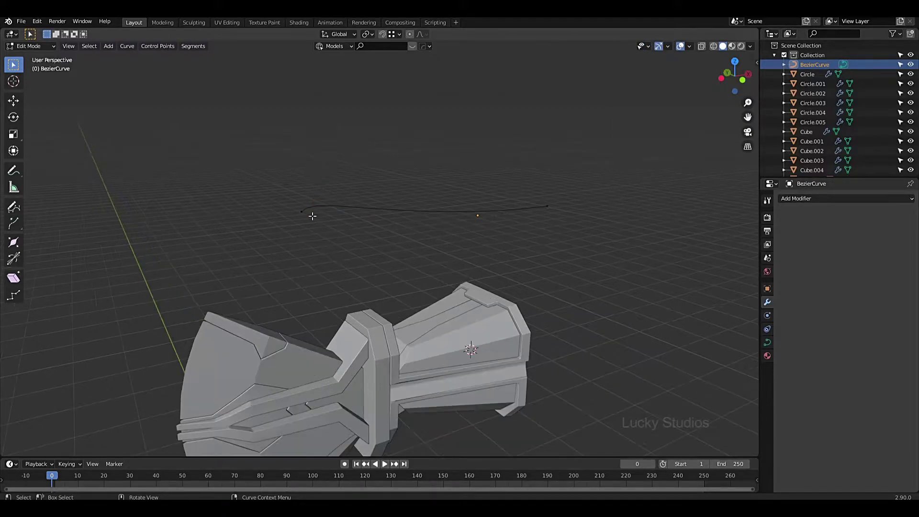
Select the curve's end point on the far side from the blade and scale its handles to 0.101
left_click_drag(287, 169, 333, 257)
left_click_drag(502, 176, 569, 247)
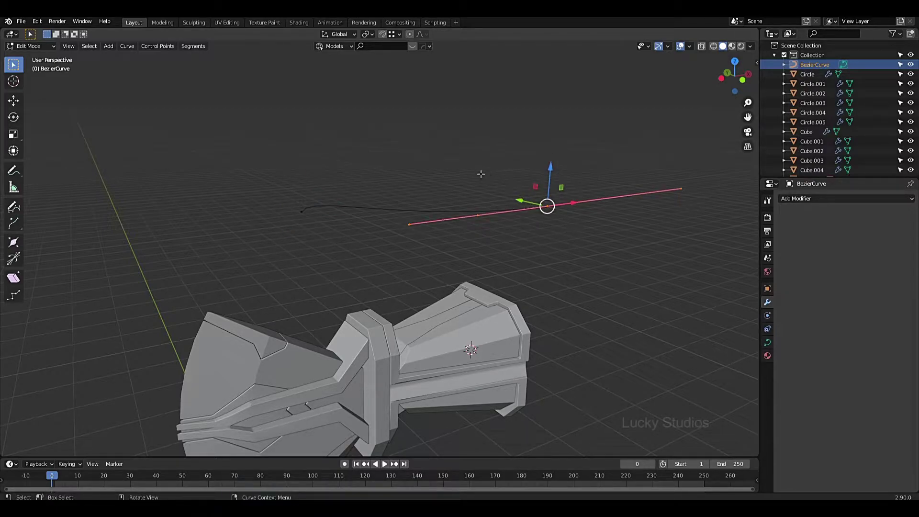
mouse_move(540, 228)
middle_mouse_down()
mouse_move(521, 254)
mouse_move(549, 240)
middle_mouse_up()
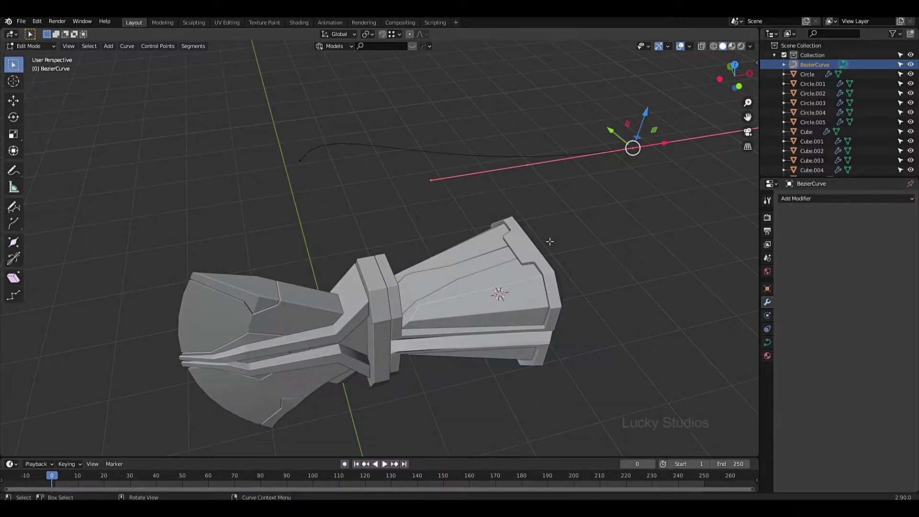
scroll(575, 235, "down", 3)
key("s")
left_click(538, 189)
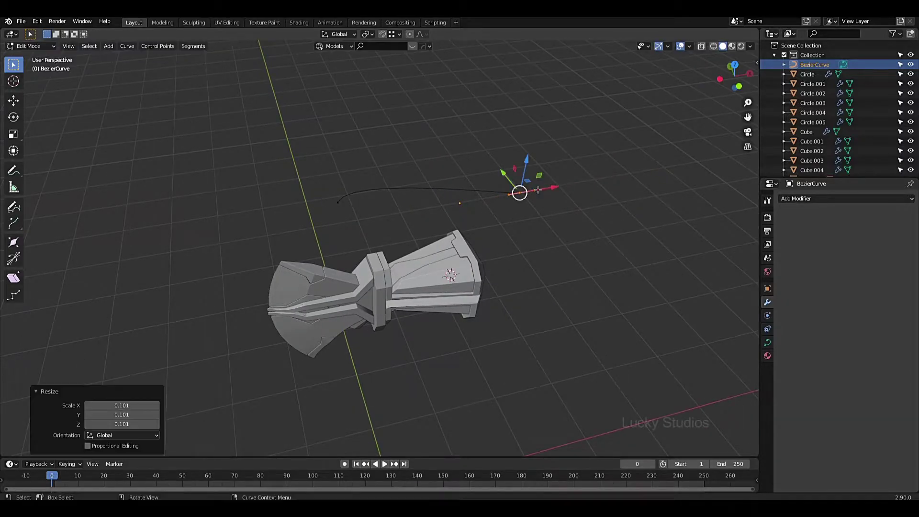
Select the blade-side end point and move it about -0.382 m along Y, above the axe head's collar
scroll(331, 257, "up", 2)
left_click_drag(237, 95, 370, 203)
middle_click_drag(370, 203, 336, 123)
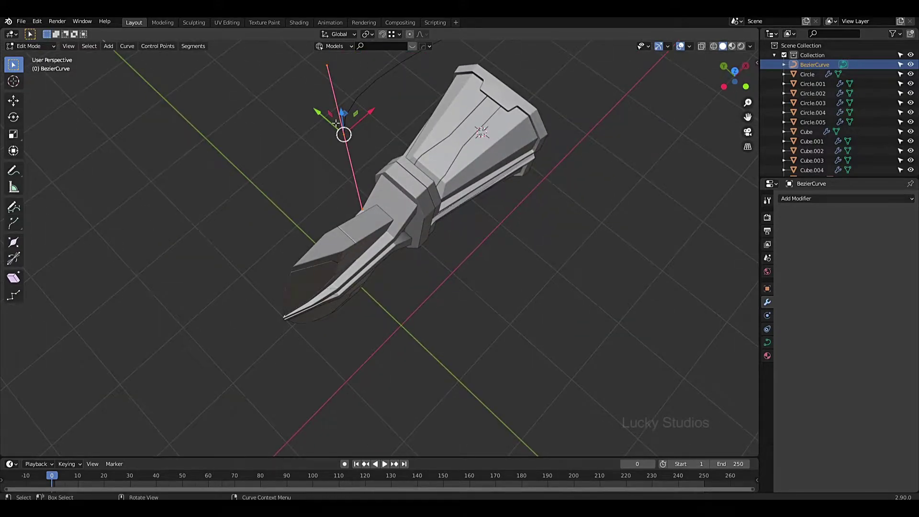
key("g")
key("y")
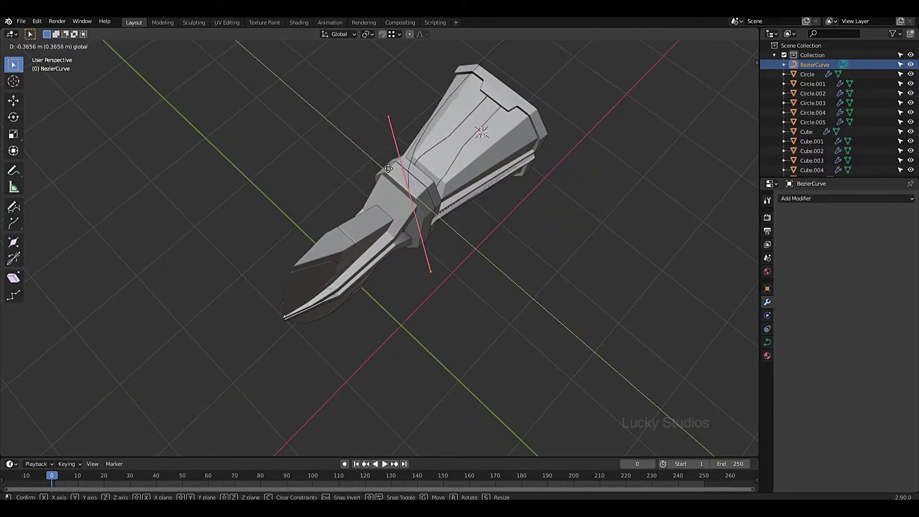
left_click(390, 170)
Shift the blade-side end point slightly along X and lower it about 0.124 m along Z
key("g")
key("x")
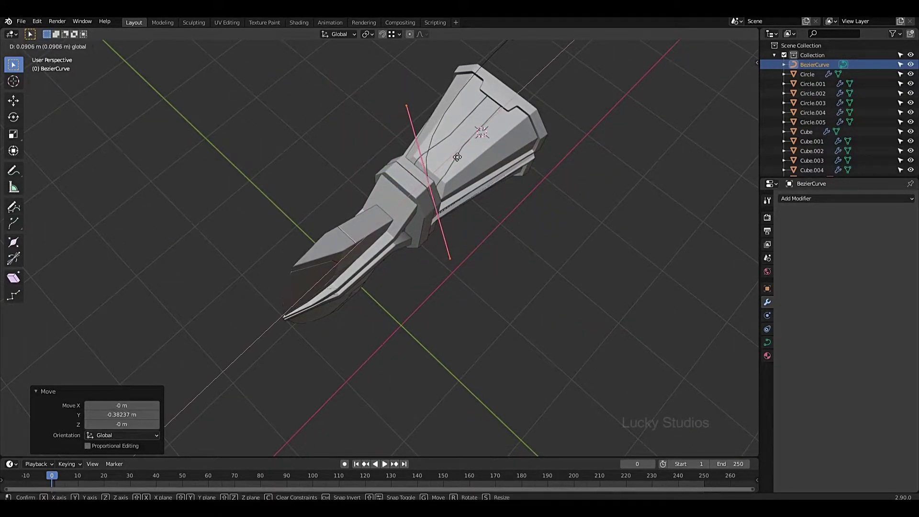
left_click(431, 152)
key("g")
key("z")
left_click(428, 191)
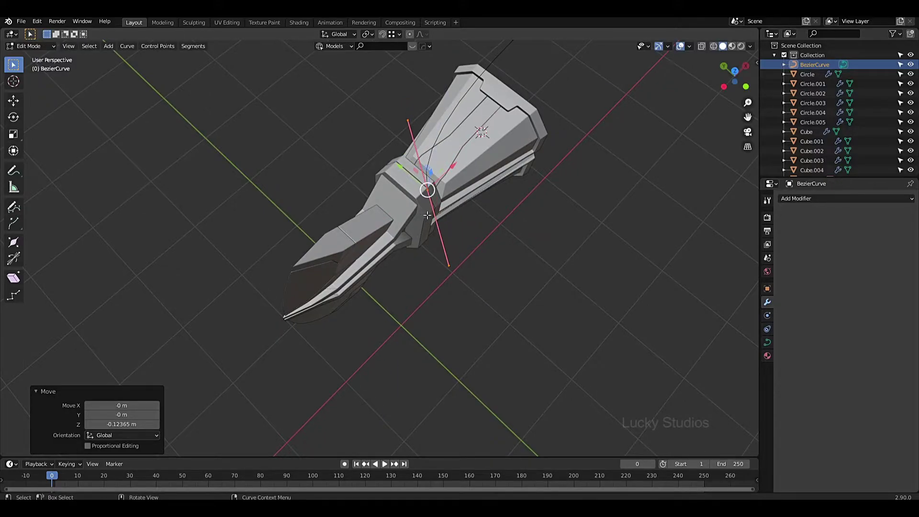
Lower the blade-side end point about 0.398 m along Z to the collar and move it 0.112 m along Y
middle_click_drag(428, 191, 431, 68)
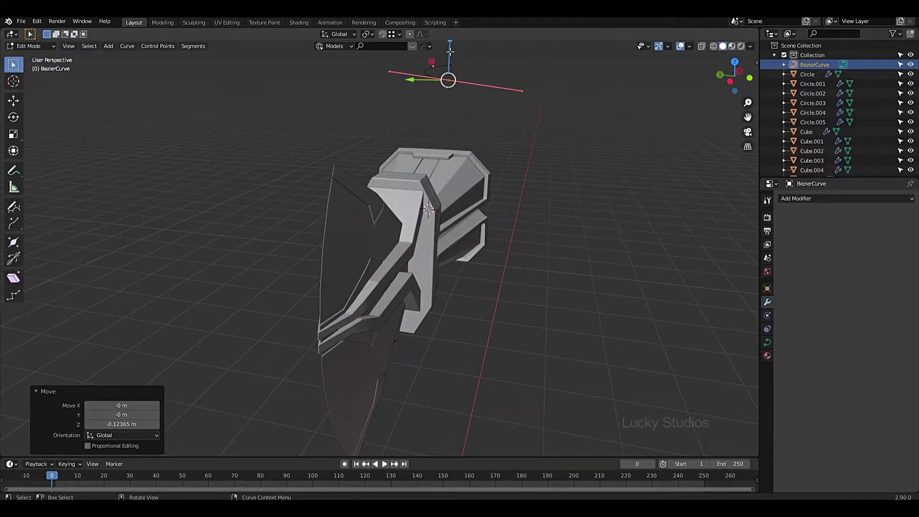
key("g")
key("z")
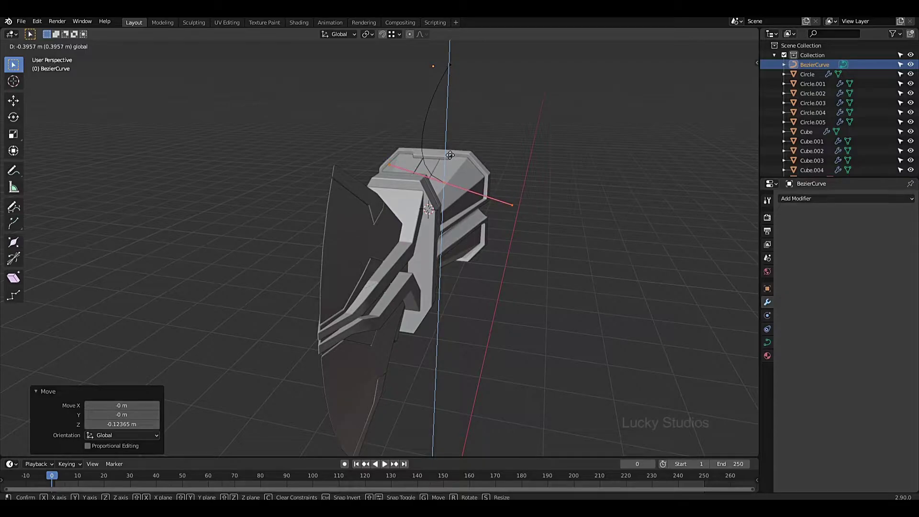
left_click(450, 156)
key("g")
key("y")
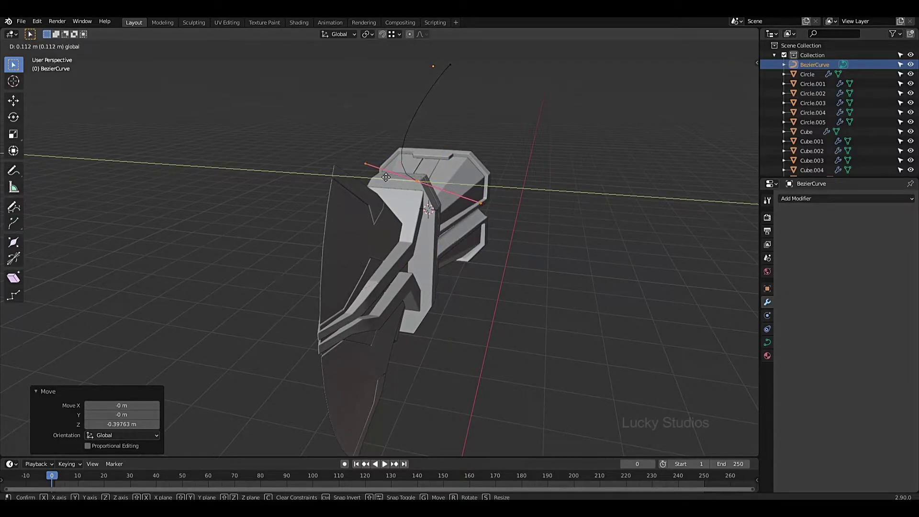
left_click(407, 179)
Move the blade-side end point about 0.166 m along X onto the collar's upper face
mouse_move(407, 178)
middle_mouse_down()
mouse_move(455, 172)
mouse_move(404, 177)
middle_mouse_up()
key("g")
key("x")
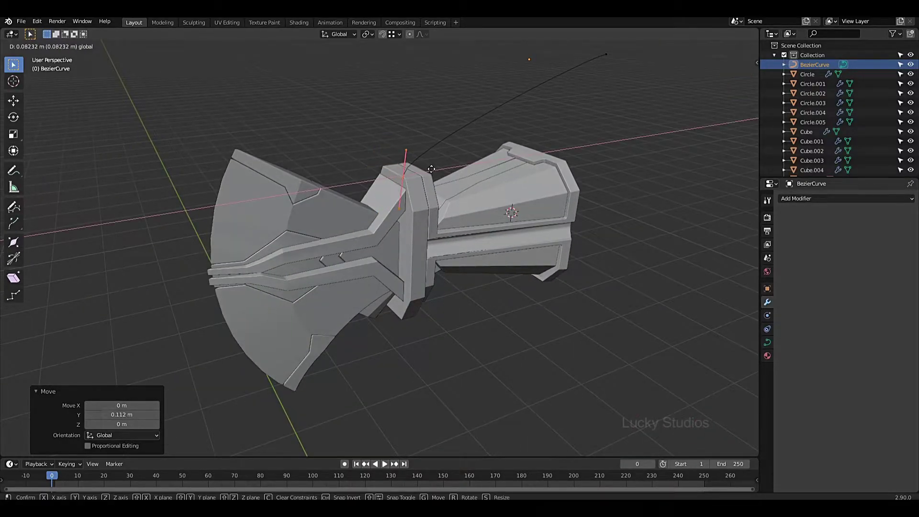
left_click(446, 166)
Bring the curve's other end point down beside the collar, finishing with a Z move of about 0.432 m
scroll(593, 93, "down", 2)
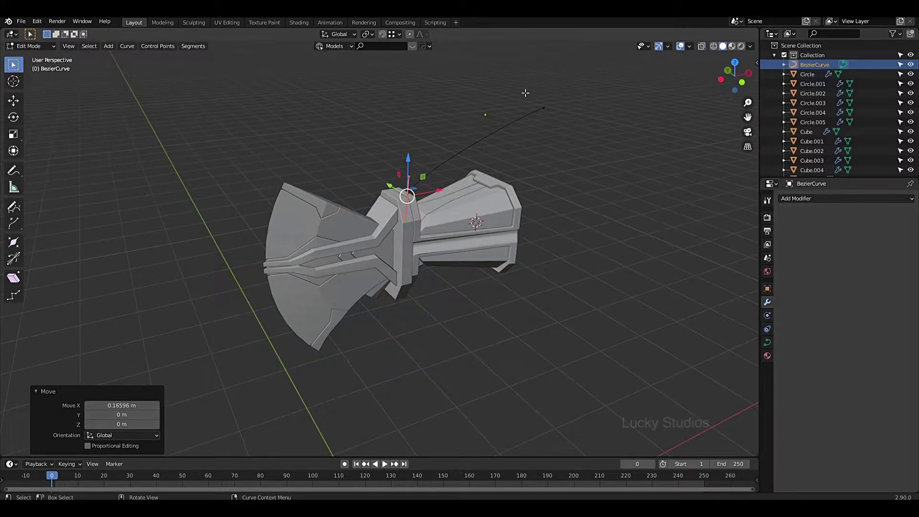
left_click(543, 107)
left_click_drag(549, 69, 389, 253)
middle_click_drag(388, 253, 404, 255)
left_click_drag(404, 255, 426, 185)
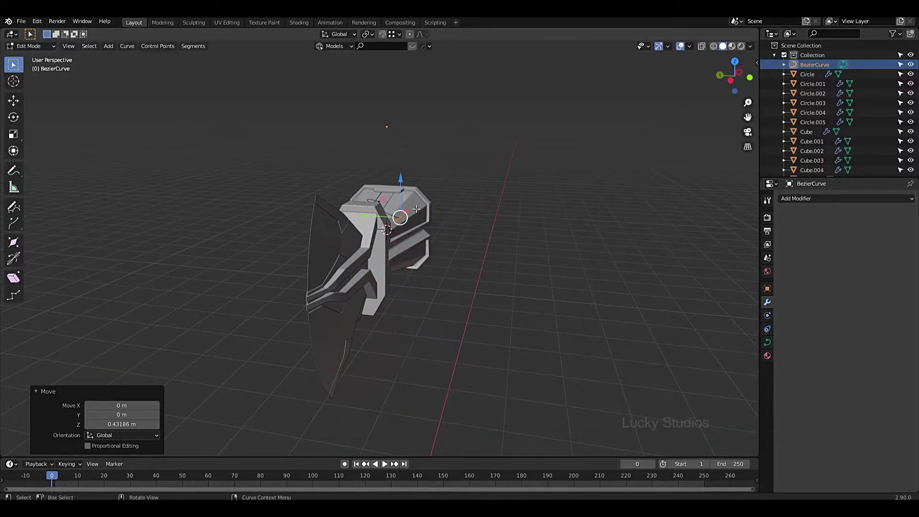
Select the end point on the collar's upper face and rotate its handles 165° in the view plane
scroll(440, 187, "up", 3)
scroll(439, 186, "down", 3)
middle_click_drag(335, 287, 327, 328)
left_click(297, 297)
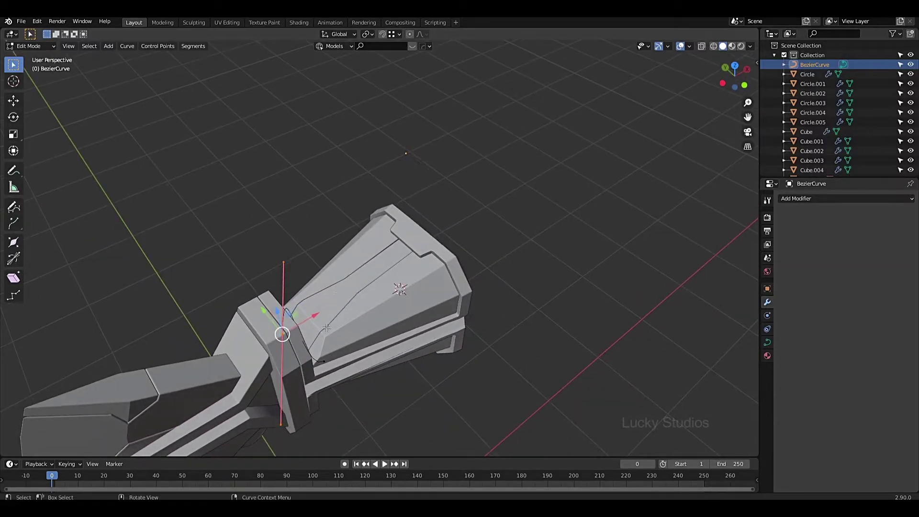
key("r")
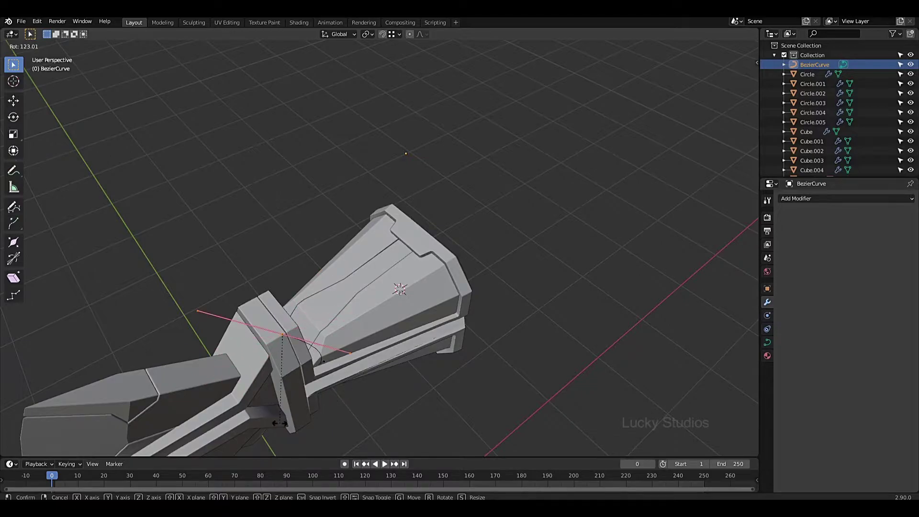
left_click(182, 443)
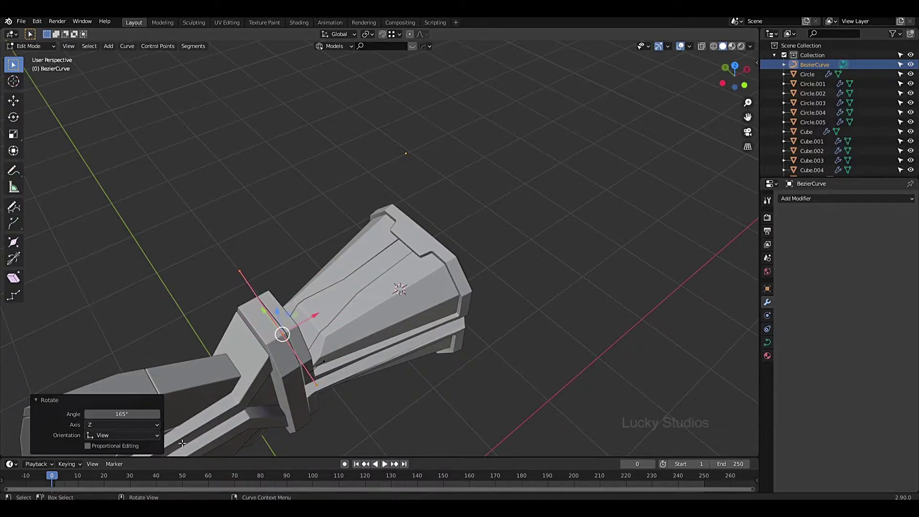
Scale the upper end point's handles to 0.234 and rotate them -77.4° so they follow the collar's upper face
middle_click_drag(369, 392, 438, 330)
middle_click_drag(396, 352, 413, 344)
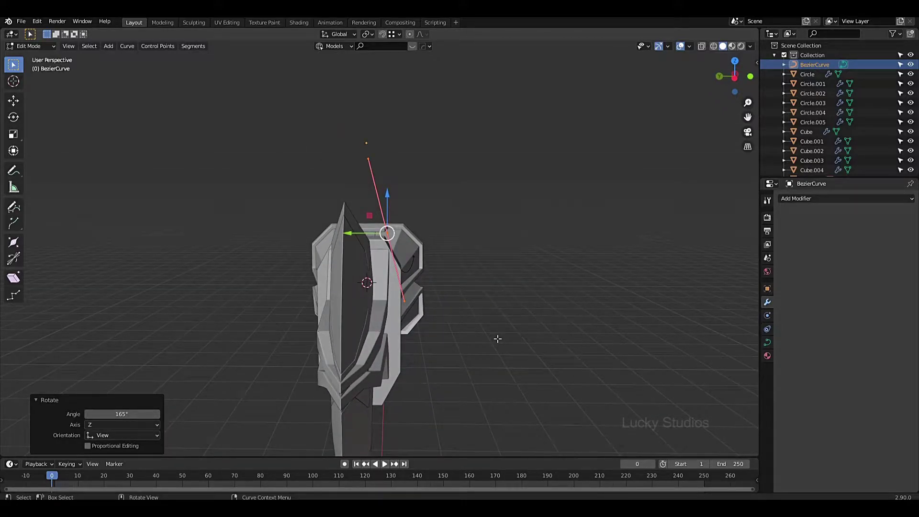
key("s")
left_click(411, 260)
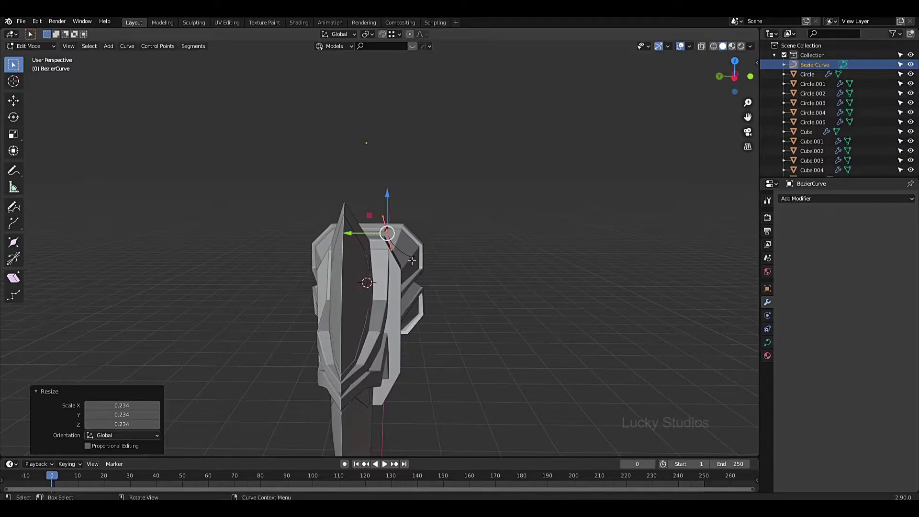
key("r")
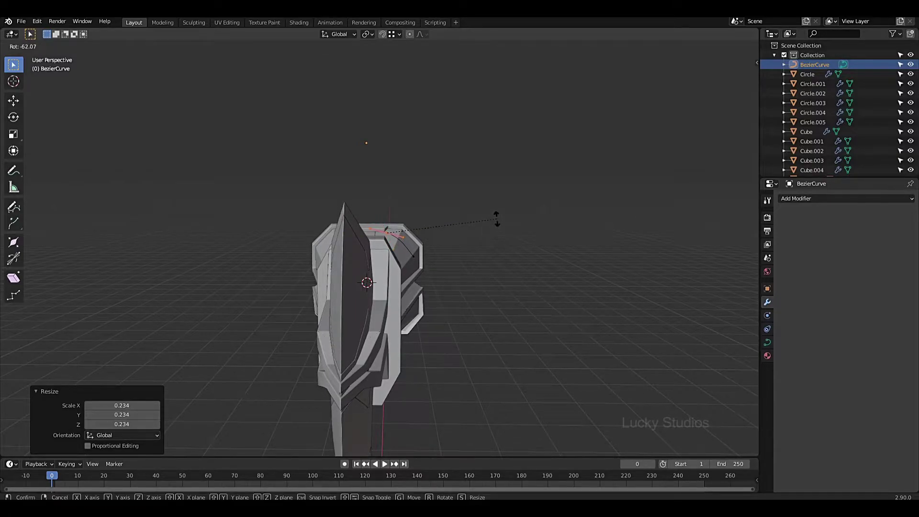
left_click(495, 189)
Reposition the lower end point by 0.038 m along Y and -0.069 m along Z, and rotate its handles 29.7°
scroll(474, 219, "up", 3)
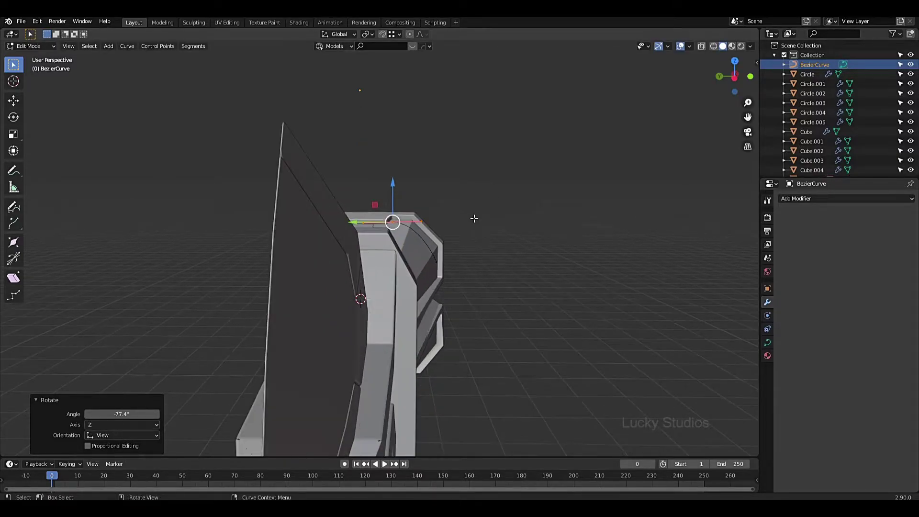
left_click_drag(474, 246, 426, 291)
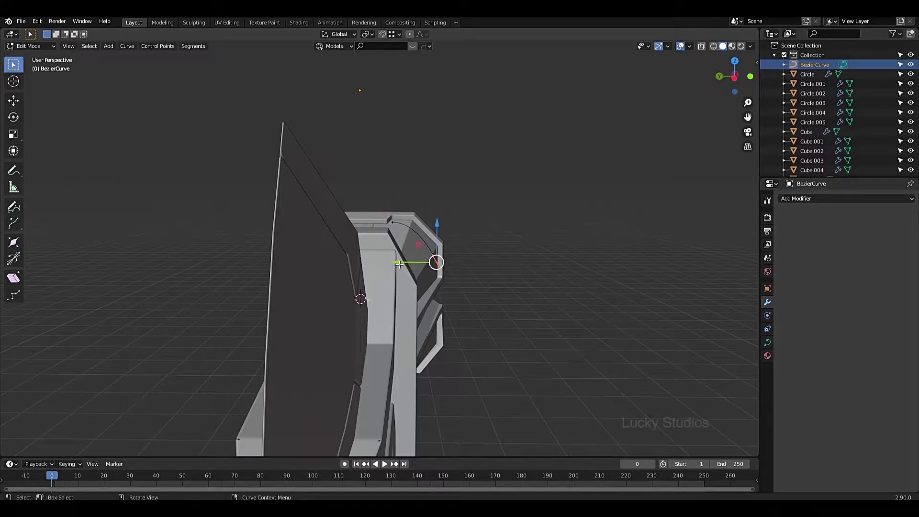
left_click_drag(399, 263, 390, 265)
left_click(382, 265)
key("g")
key("z")
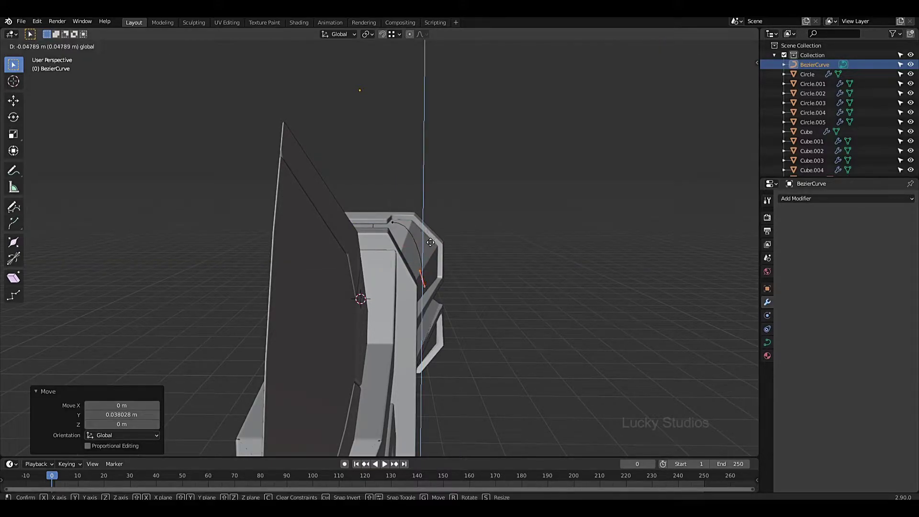
left_click(441, 262)
key("r")
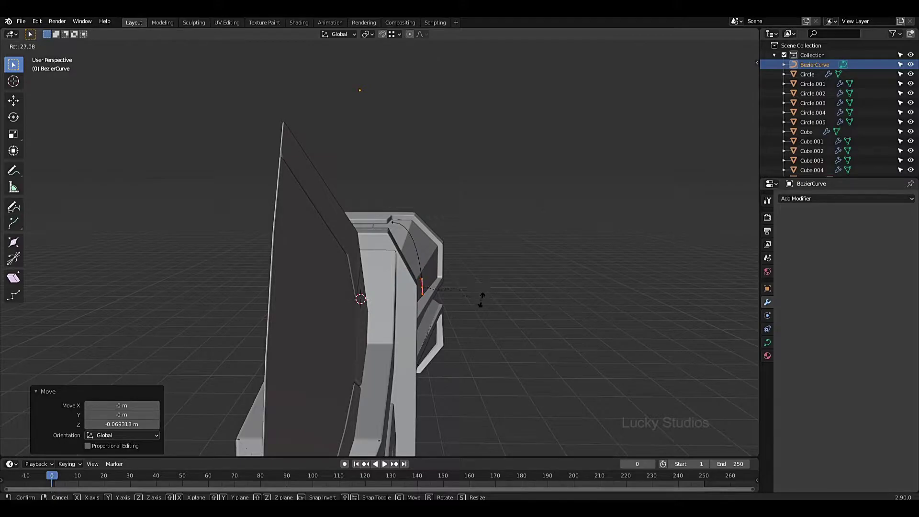
left_click(479, 275)
Move the lower end point about -0.022 m along X against the collar's rear edge
scroll(468, 264, "up", 1)
middle_click_drag(467, 265, 549, 281)
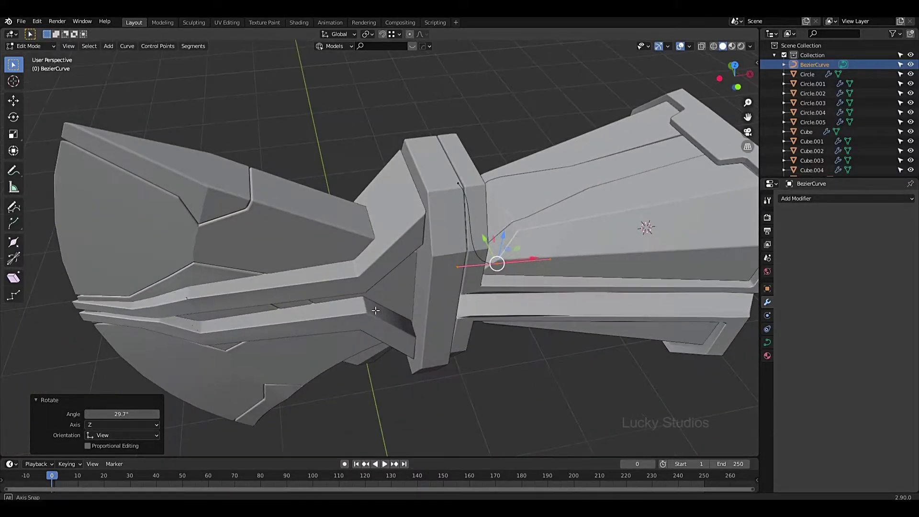
key("g")
key("x")
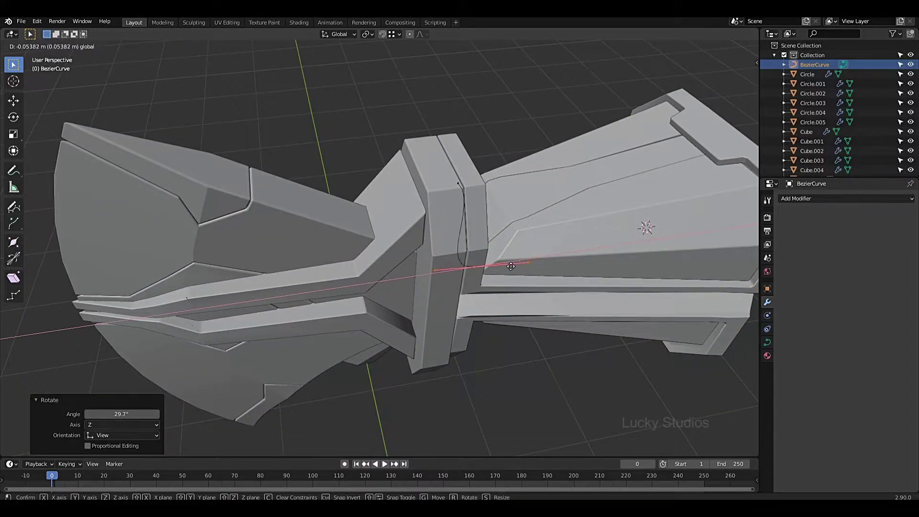
left_click(538, 266)
Scale the lower end point's handles to 0.415 and rotate them 93.2° to run down along the collar
key("s")
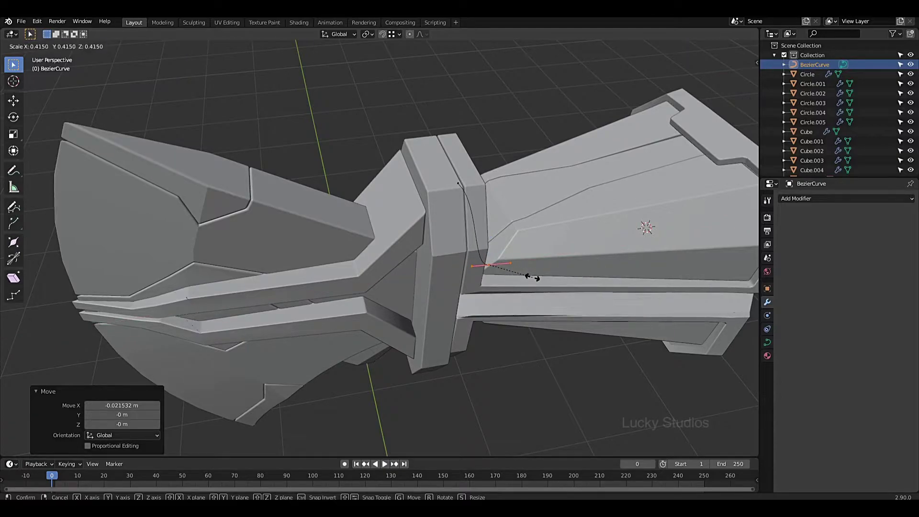
left_click(533, 277)
key("r")
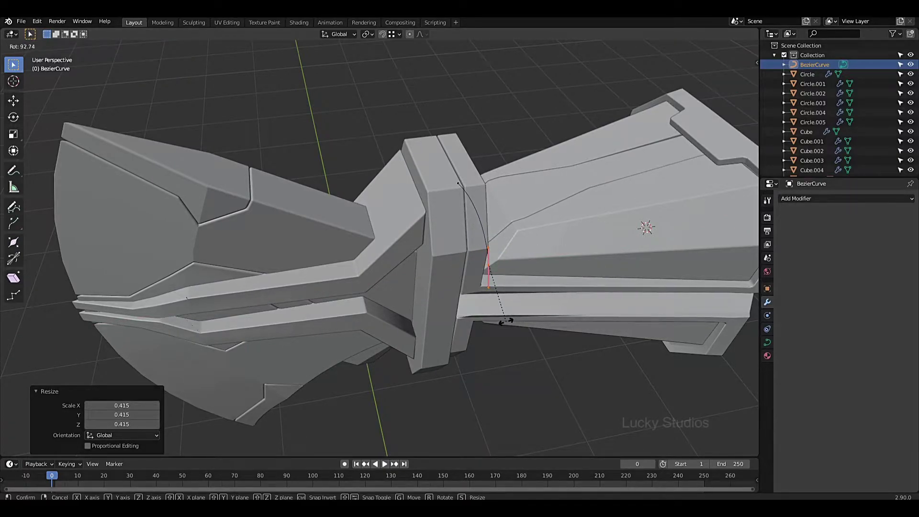
left_click(505, 320)
middle_click_drag(506, 320, 507, 296)
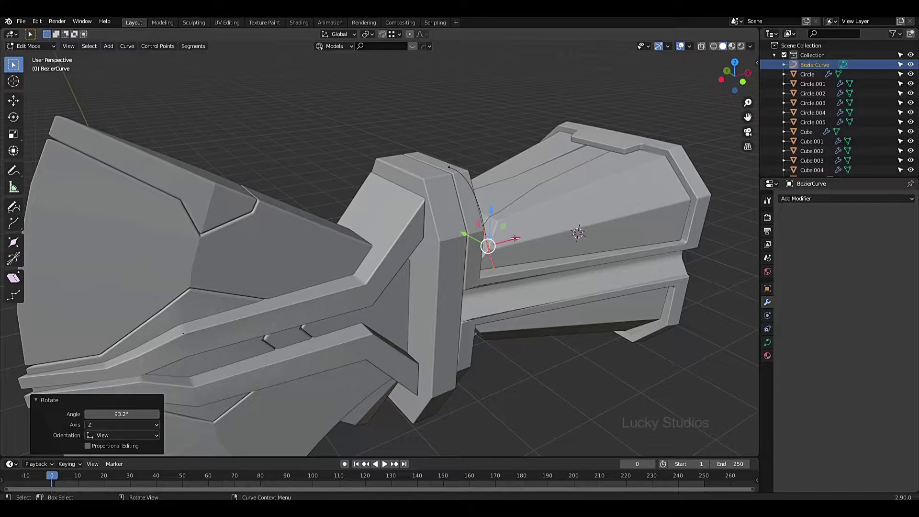
Move the curve's lower end point about -0.039 m along X, close to the collar's edge
key("g")
key("x")
left_click(498, 241)
middle_click_drag(498, 242, 418, 288)
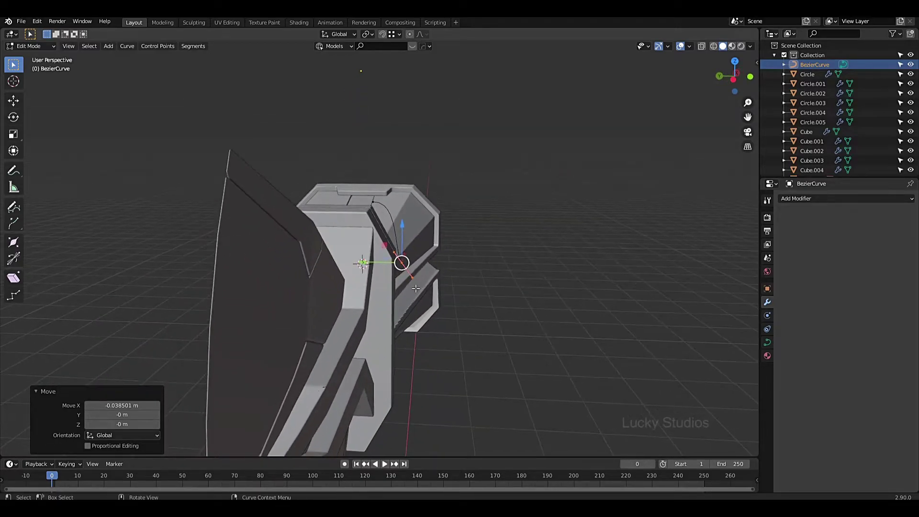
Turn the Bezier curve into a round tube by setting its bevel depth to 0.02 m
left_click(767, 343)
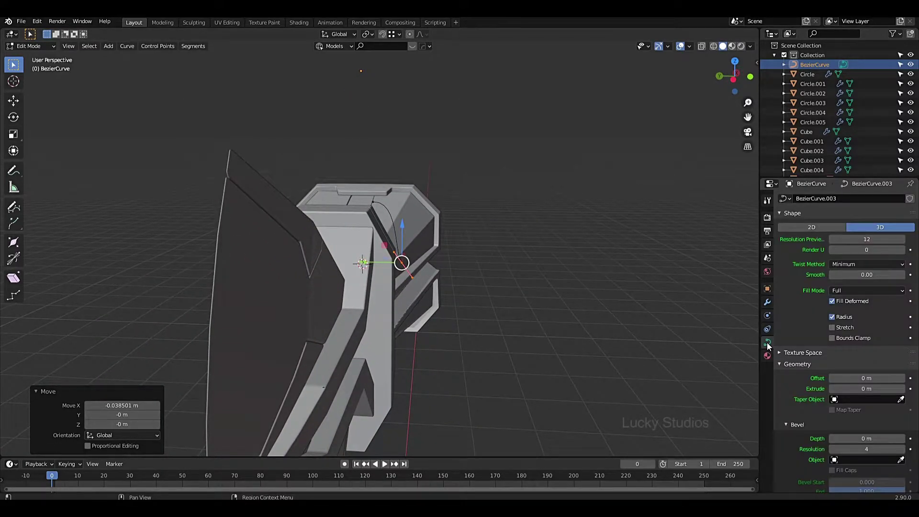
left_click(780, 365)
left_click(780, 365)
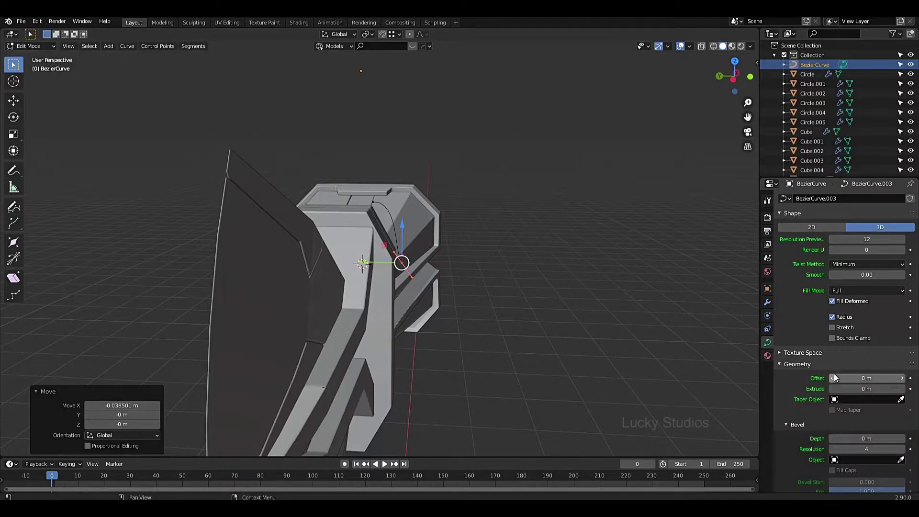
scroll(801, 381, "down", 4)
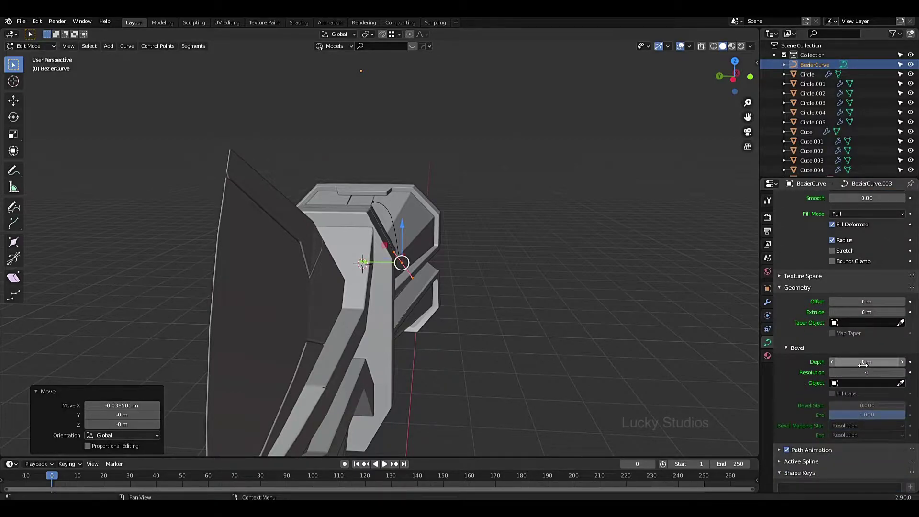
mouse_move(867, 362)
left_mouse_down()
mouse_move(881, 362)
mouse_move(862, 362)
left_mouse_up()
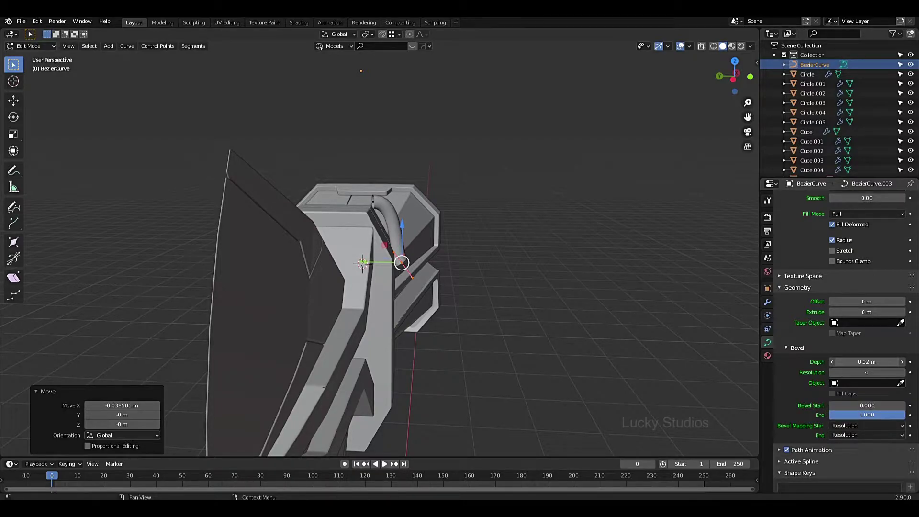
middle_click_drag(560, 303, 478, 311)
scroll(491, 262, "up", 5)
middle_click_drag(491, 263, 472, 340)
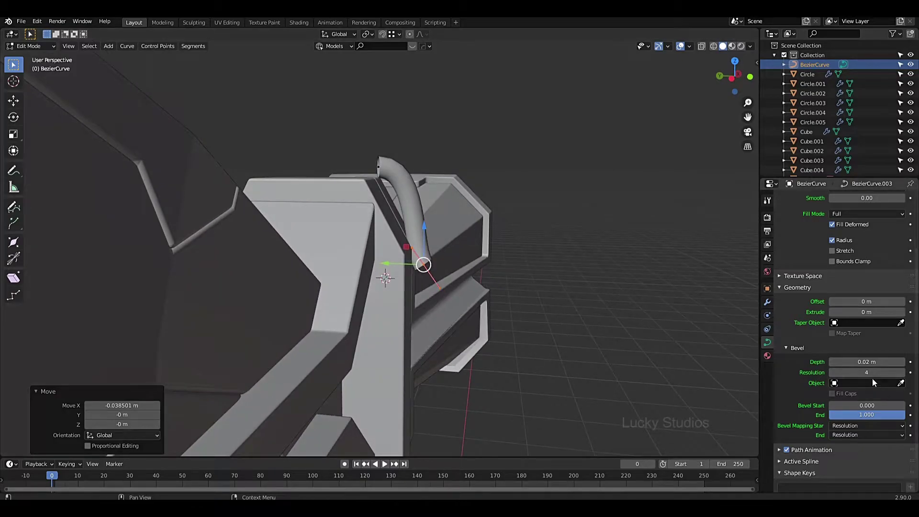
left_click(865, 362)
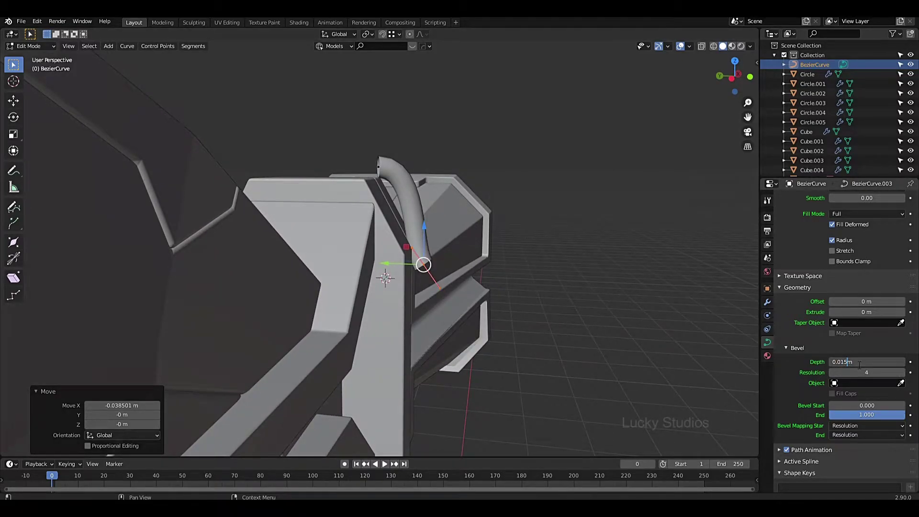
key("Return")
middle_click_drag(498, 248, 455, 282)
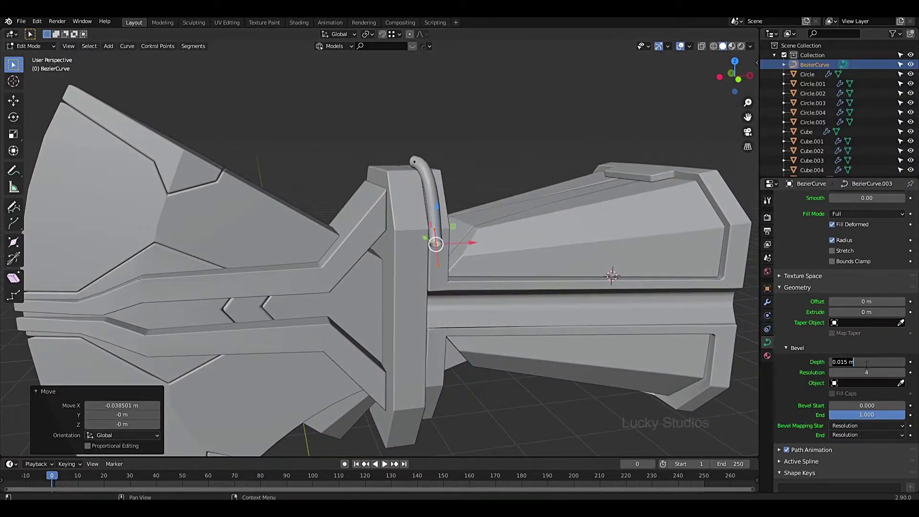
key("Return")
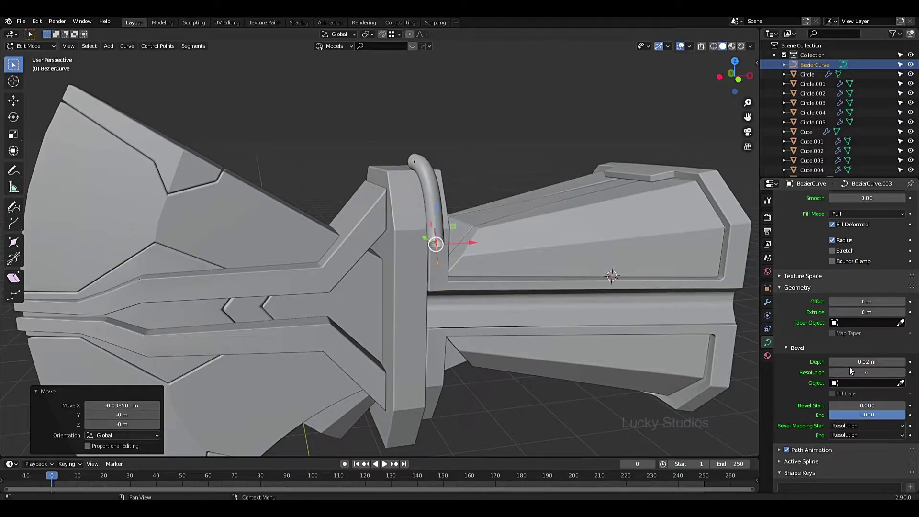
Rotate the lower end point's handles 17.7° so the tube bends down along the collar's side
scroll(530, 259, "up", 4)
mouse_move(479, 312)
middle_mouse_down()
mouse_move(564, 306)
mouse_move(527, 318)
mouse_move(460, 288)
mouse_move(453, 269)
mouse_move(355, 299)
mouse_move(471, 305)
middle_mouse_up()
key("r")
left_click(440, 272)
scroll(440, 273, "down", 4)
scroll(355, 299, "up", 4)
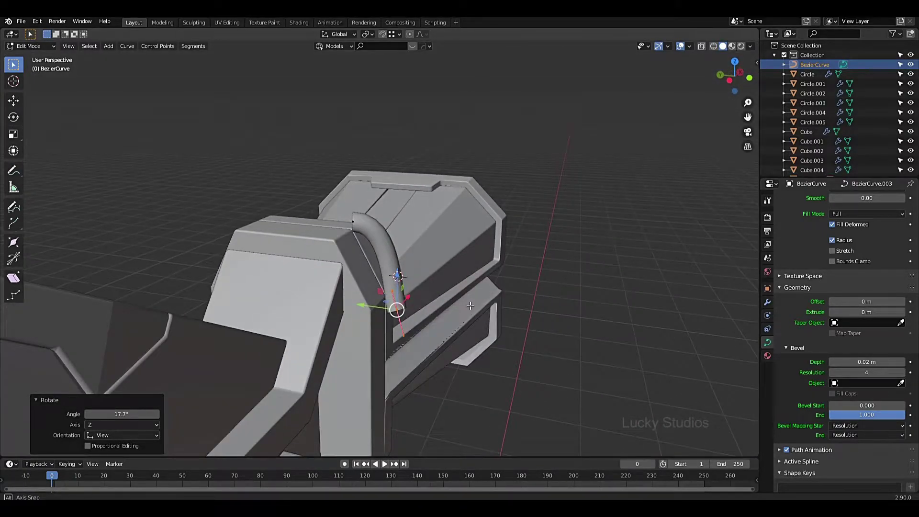
Move the curve's upper end point about 0.042 m along Y, further onto the collar's upper face
left_click(362, 226)
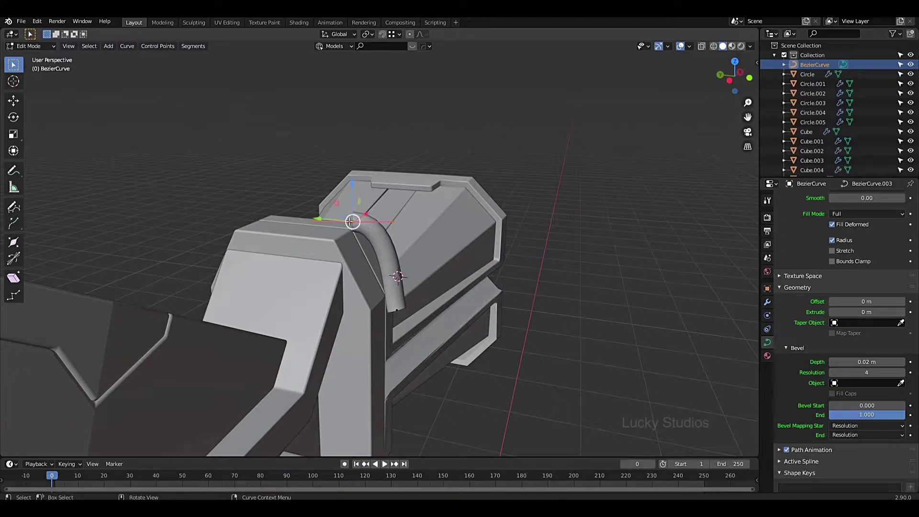
left_click_drag(316, 216, 295, 214)
middle_click_drag(306, 225, 392, 184)
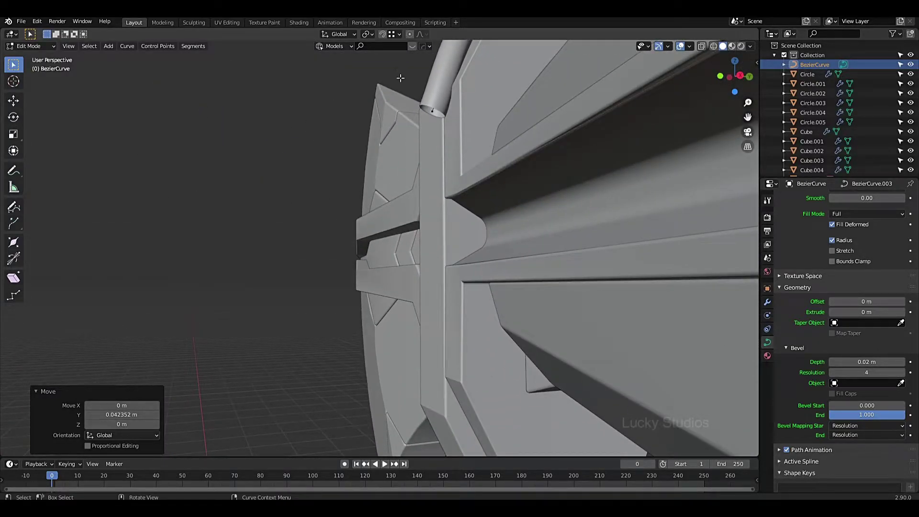
Extrude the curve's lower end point down the collar's side by about -0.42 m in Z and -0.032 m in X
left_click_drag(414, 99, 452, 117)
middle_click_drag(474, 157, 433, 158)
key("g")
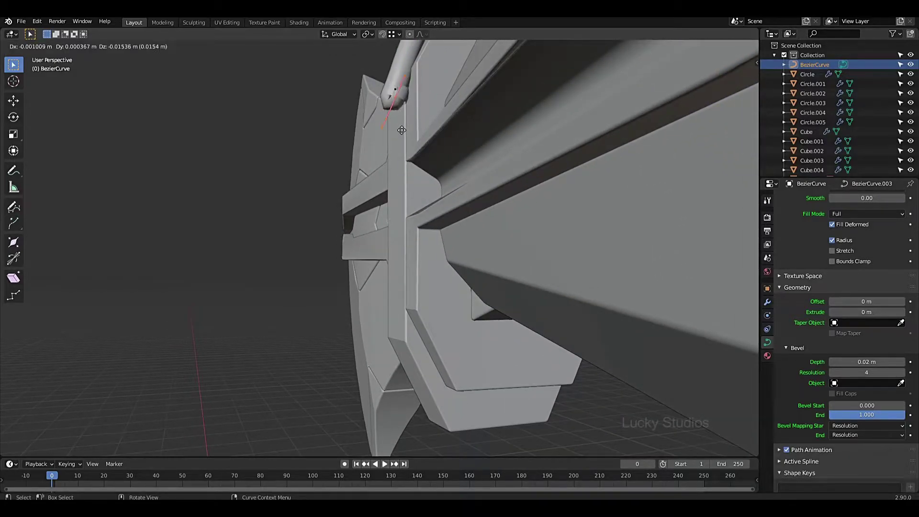
left_click(393, 369)
Rotate the new end point's handles -28.5° and scale them to 0.311 at the collar's lower bend
middle_click_drag(456, 357, 462, 299)
key("r")
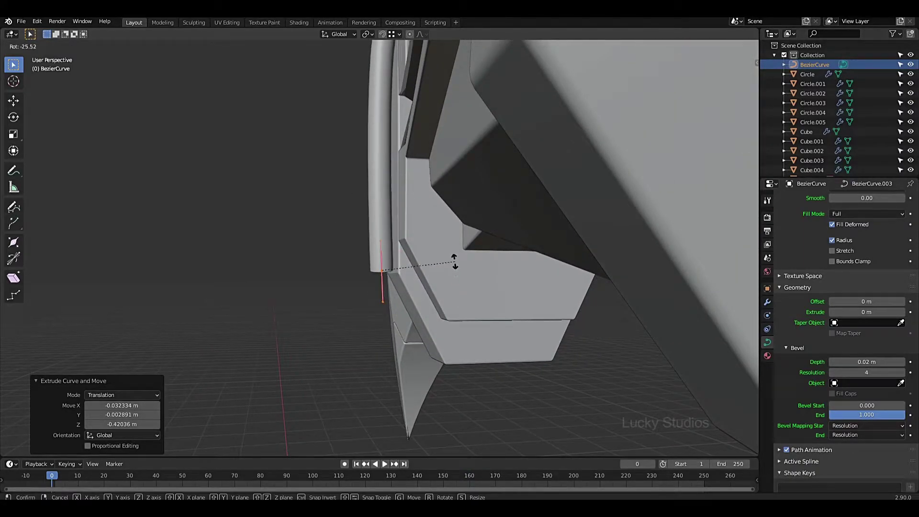
left_click(451, 259)
middle_click_drag(451, 258, 398, 265)
scroll(524, 266, "down", 5)
scroll(467, 166, "up", 5)
key("s")
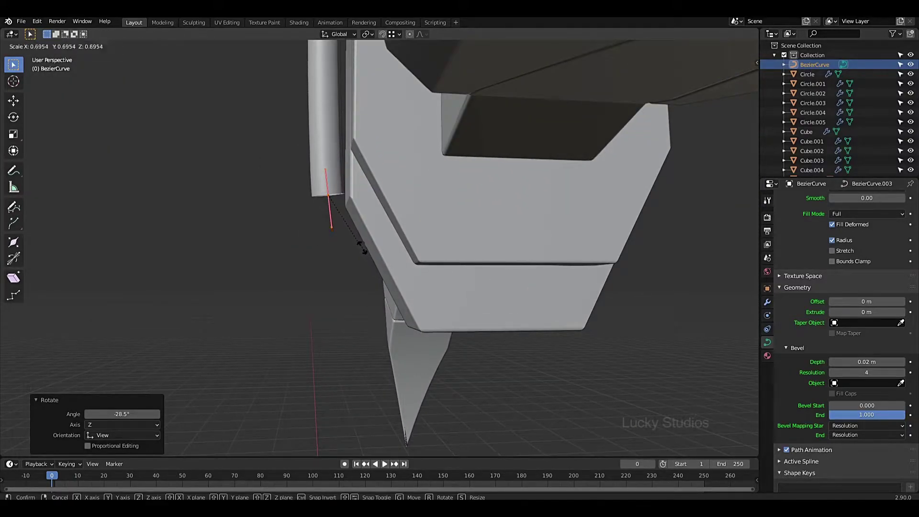
left_click(348, 216)
Extrude the end point along the collar's lower slanted edge by about 0.089 m in Y and -0.178 m in Z, and rotate its handles -17.5°
key("e")
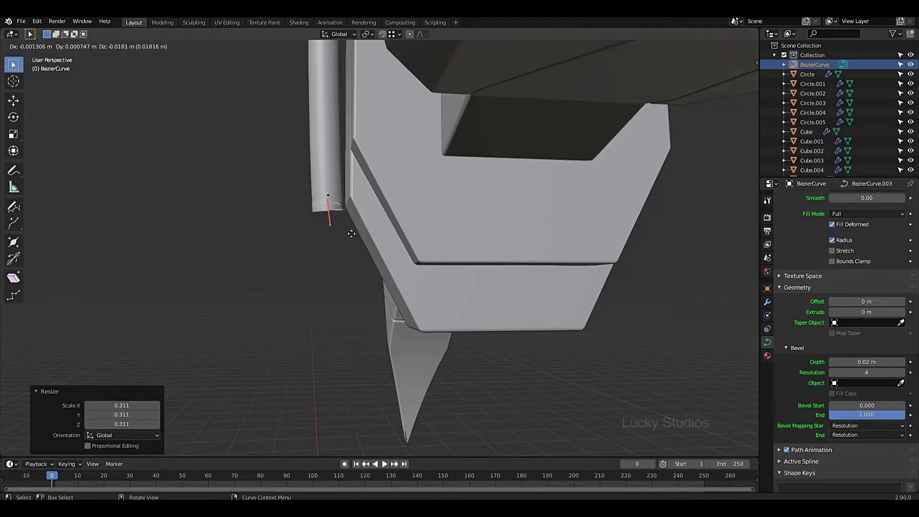
left_click(426, 367)
key("r")
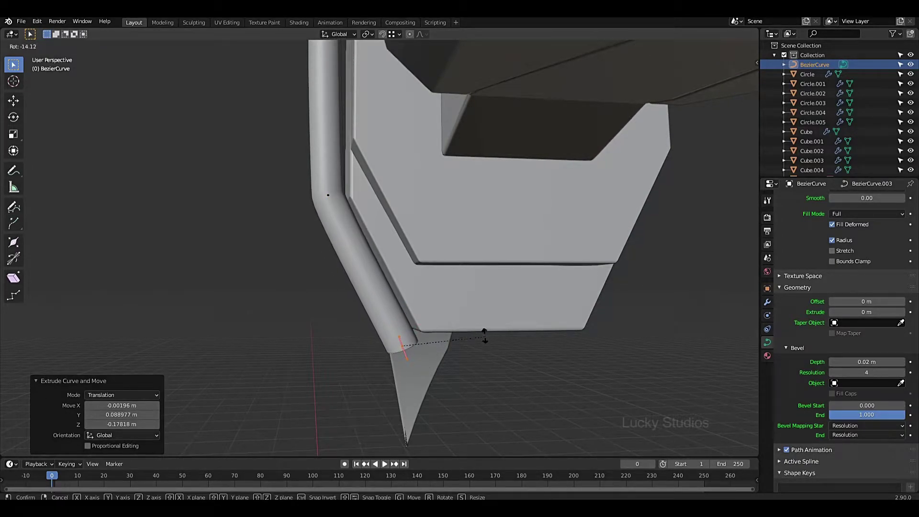
left_click(483, 335)
middle_click_drag(405, 269, 437, 298, "shift")
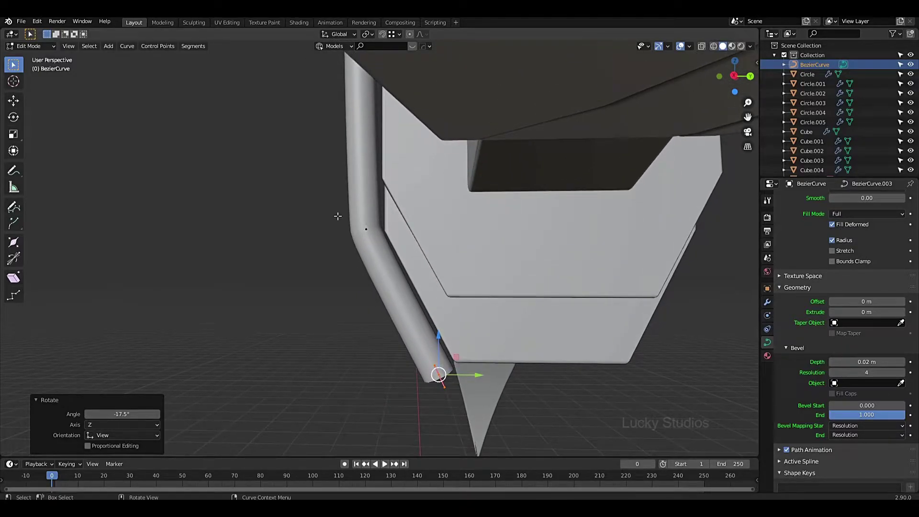
Set the handle type of the curve point at the collar's lower bend to Vector
left_click_drag(315, 184, 406, 260)
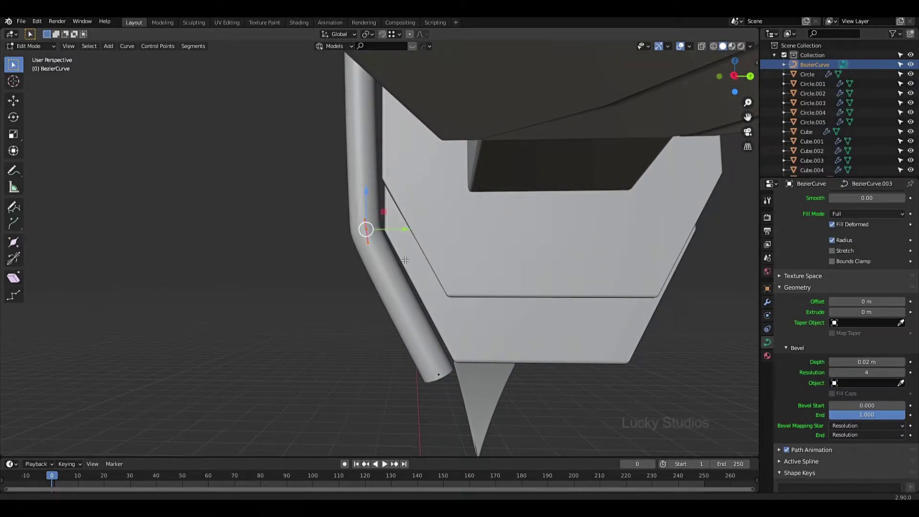
scroll(405, 260, "up", 3)
scroll(393, 263, "up", 3)
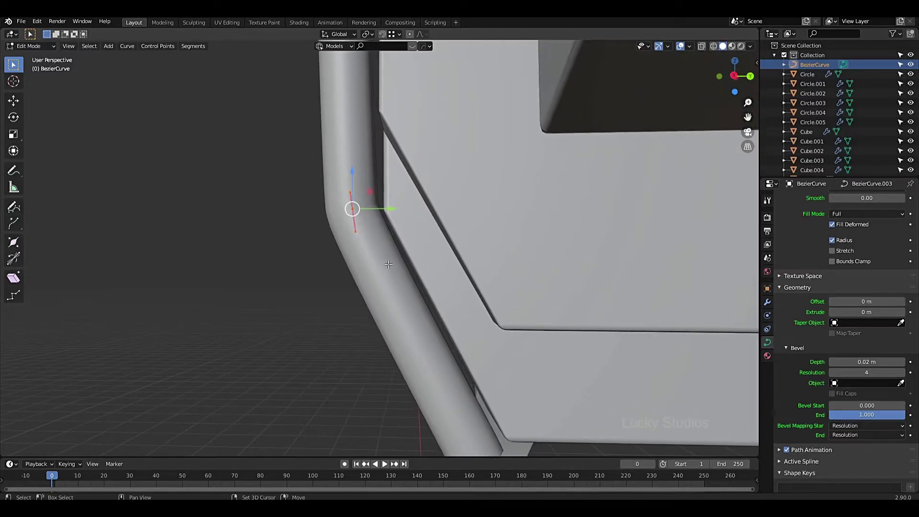
left_click_drag(307, 164, 397, 265)
right_click(337, 208)
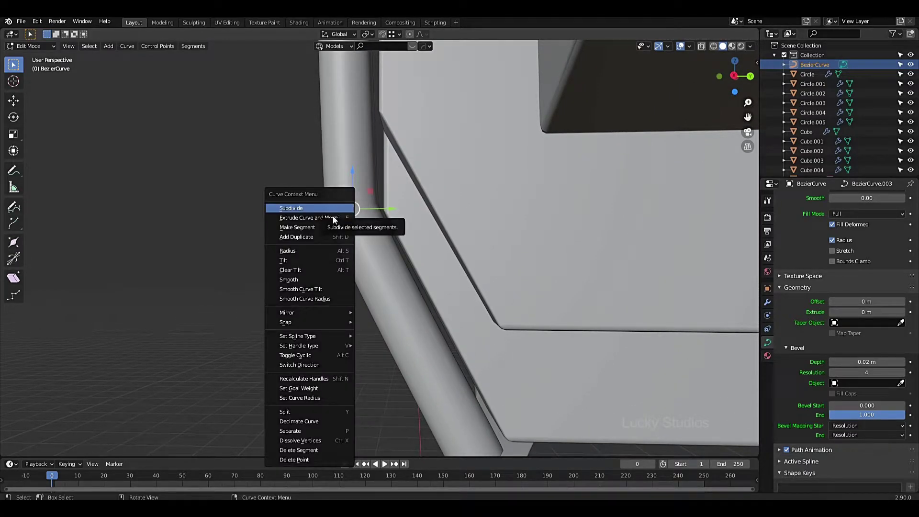
mouse_move(332, 350)
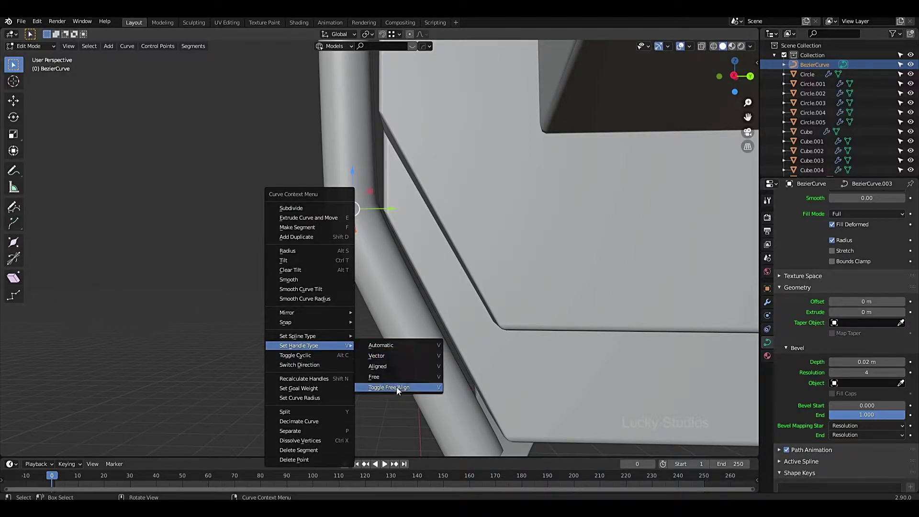
left_click(382, 356)
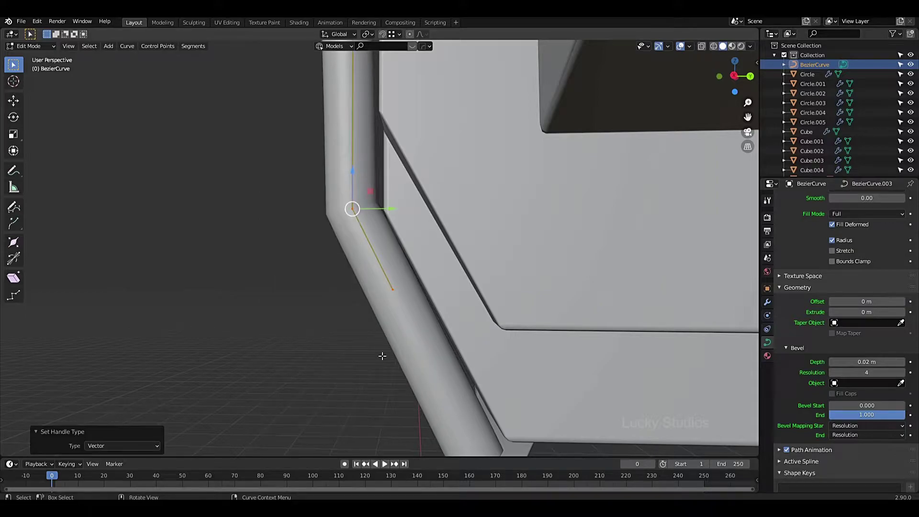
middle_click_drag(381, 353, 367, 292)
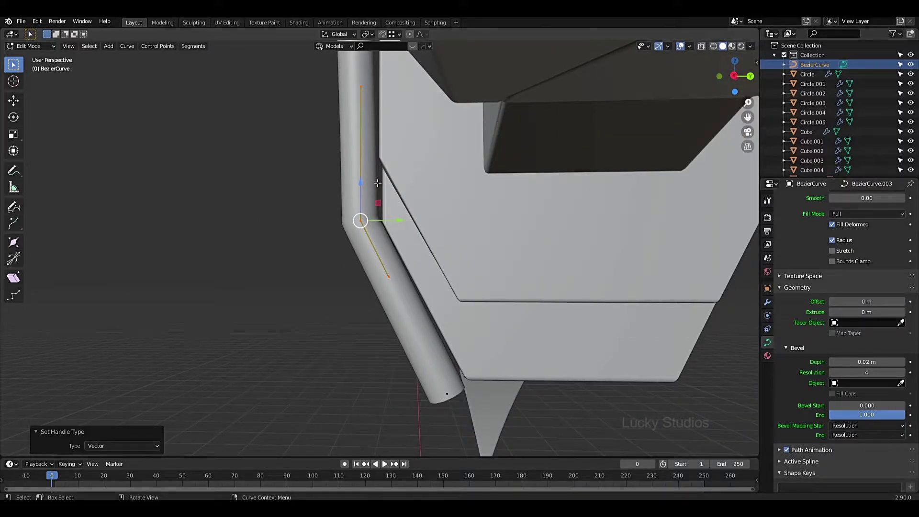
Change the bend point's handle type to Free so each handle can move independently
left_click_drag(311, 80, 385, 278)
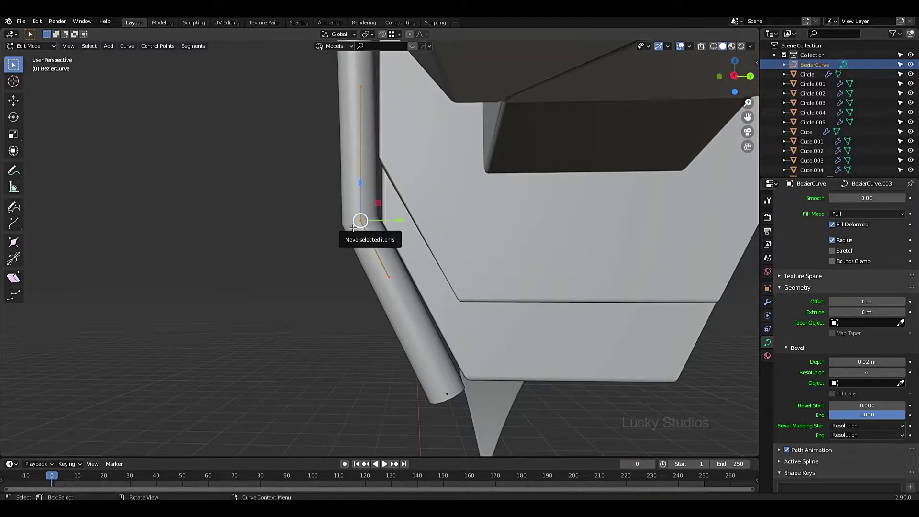
key("v")
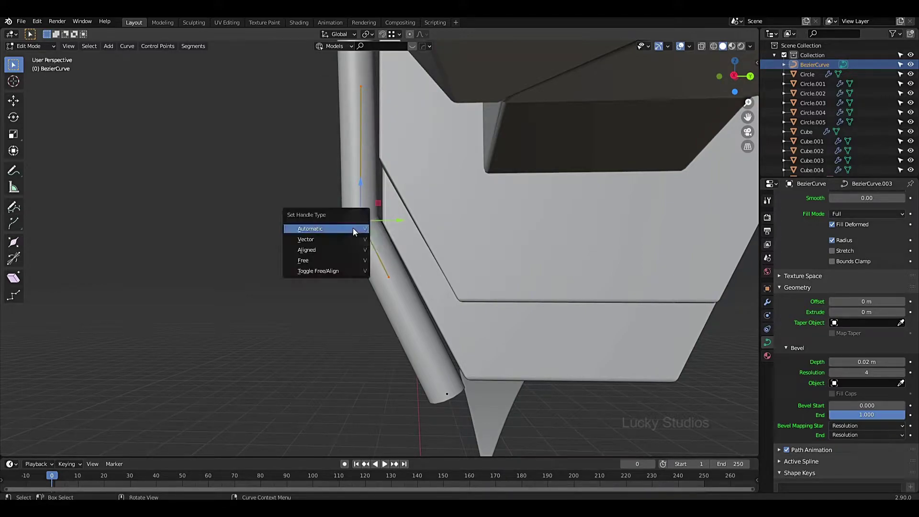
left_click(316, 261)
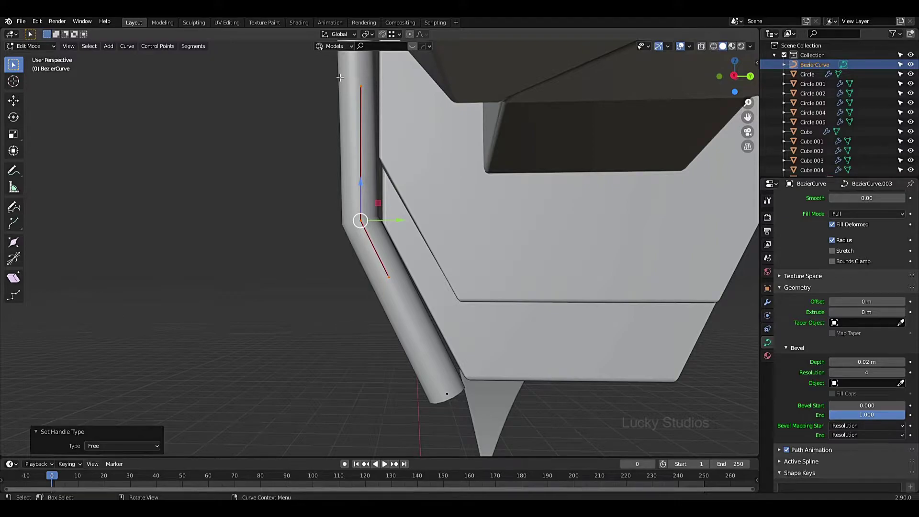
Move the bend point's upper handle about -0.086 m along Z and -0.008 m along Y
left_click_drag(353, 84, 391, 99)
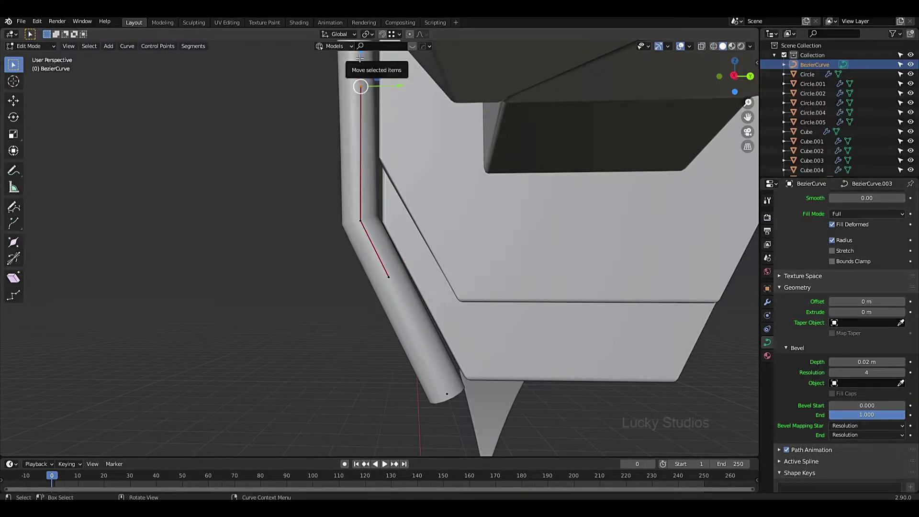
key("g")
key("z")
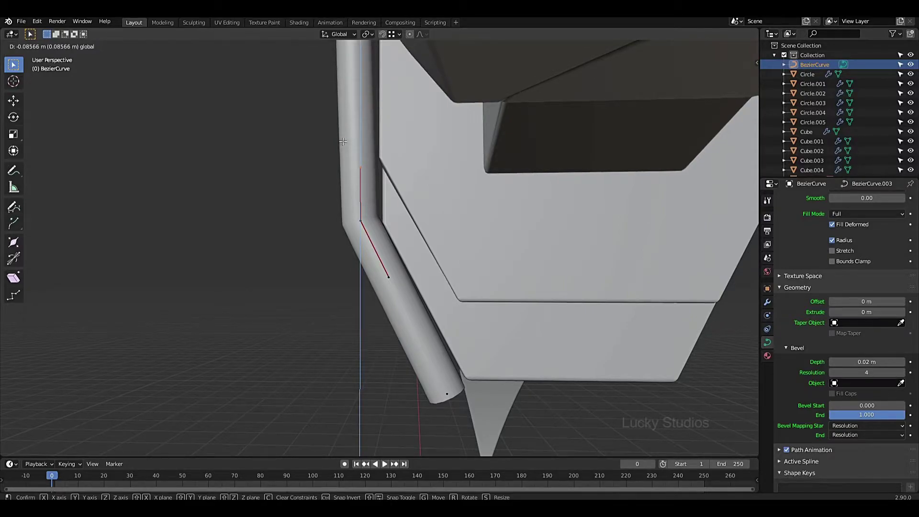
left_click(343, 141)
key("g")
key("y")
left_click(393, 273)
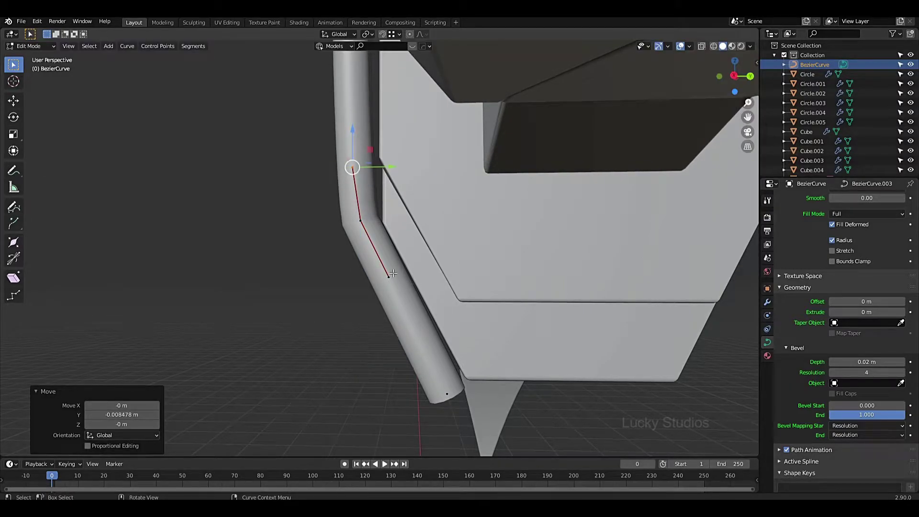
Move the bend point's lower handle about -0.008 m along Y
left_click_drag(368, 293, 368, 292)
key("g")
key("y")
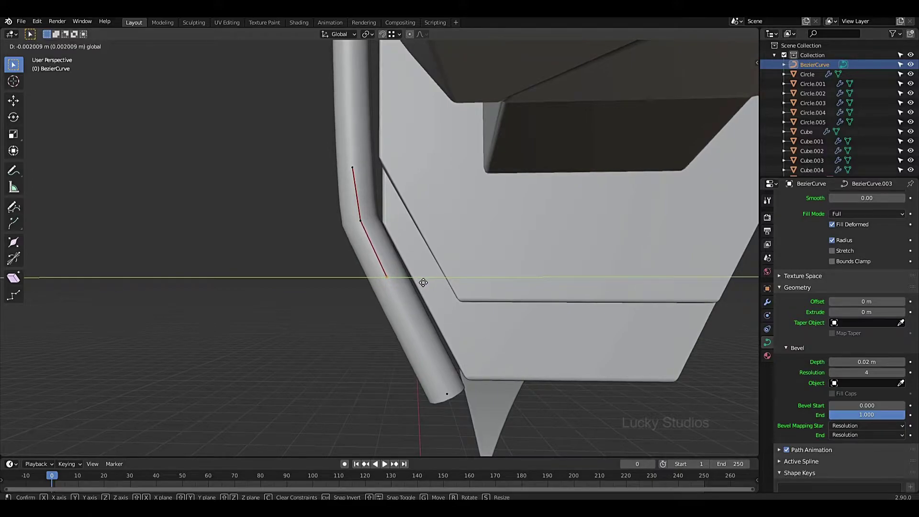
left_click(418, 284)
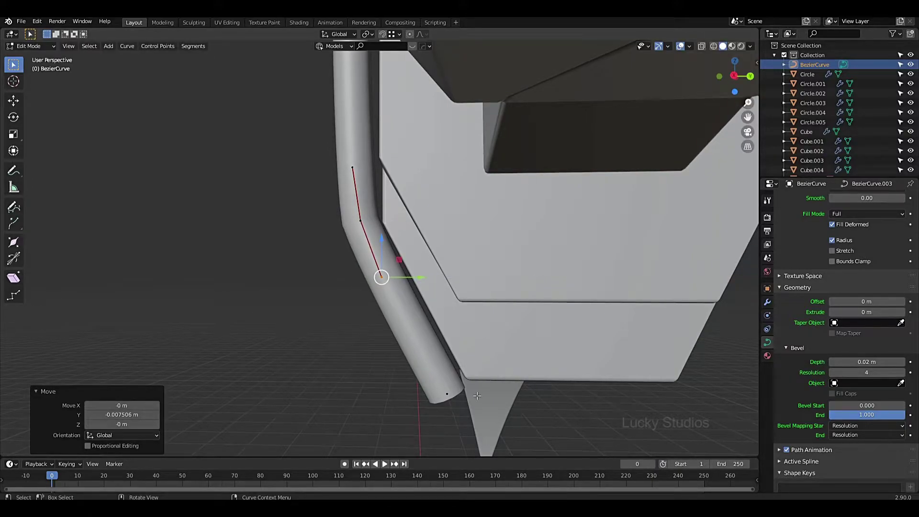
Extrude the tube's lowest point beneath the collar by about 0.1 m in Y and -0.13 m in Z, and rotate its handles 24.5°
middle_click_drag(477, 395, 400, 148)
left_click_drag(354, 161, 418, 240)
middle_click_drag(451, 258, 449, 219)
key("g")
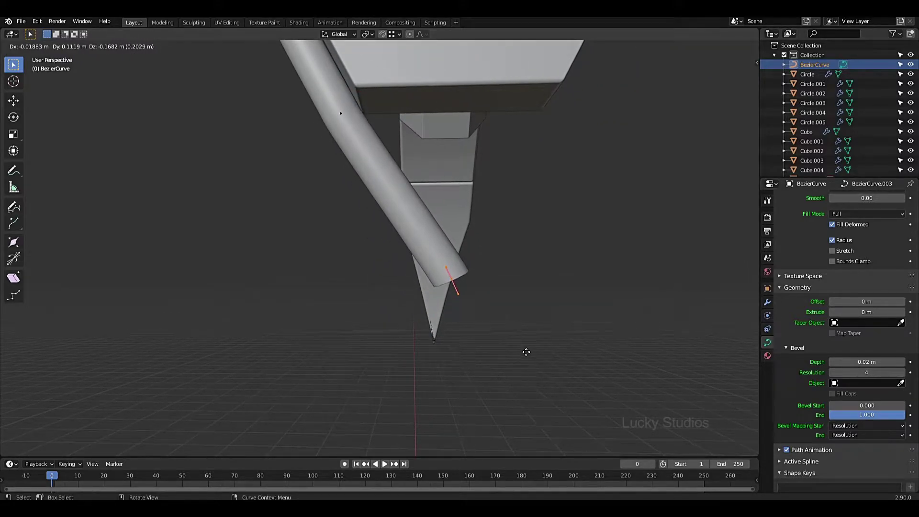
left_click(516, 315)
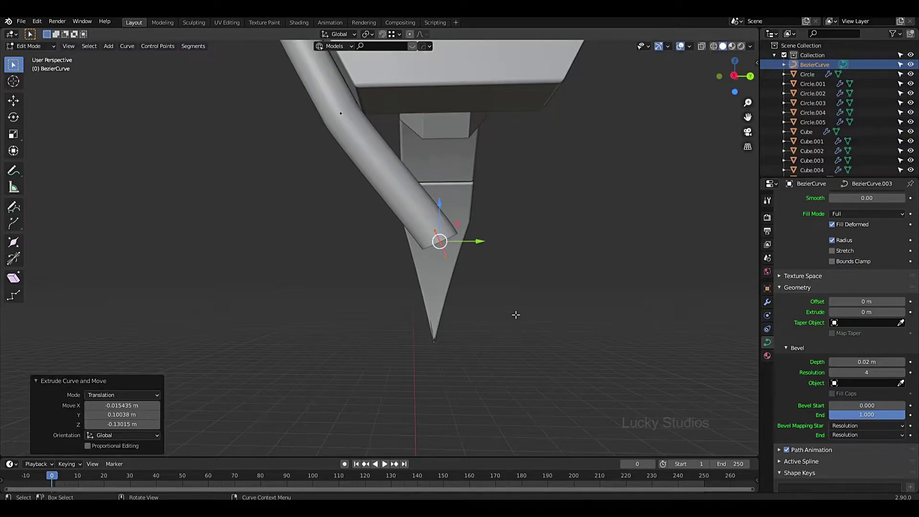
key("r")
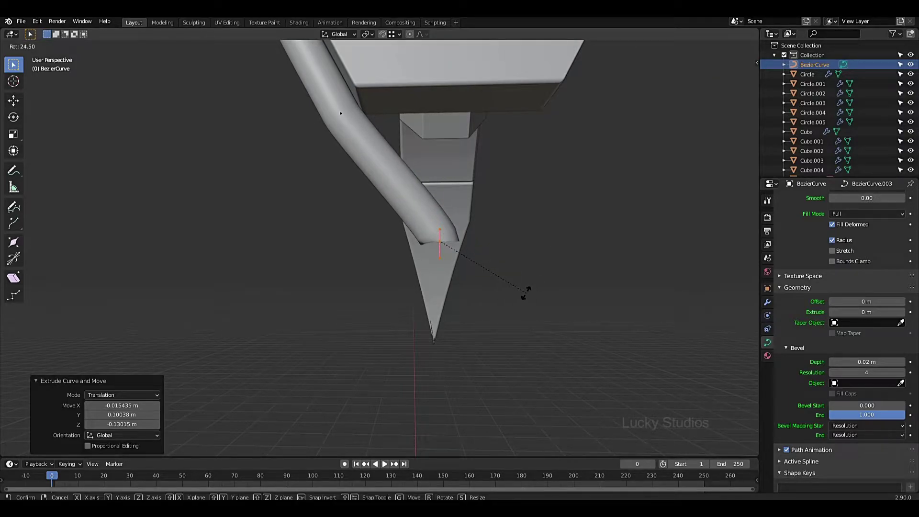
left_click(525, 293)
Extrude the tube's lowest point further down by about -0.087 m in Z and 0.018 m in Y
key("e")
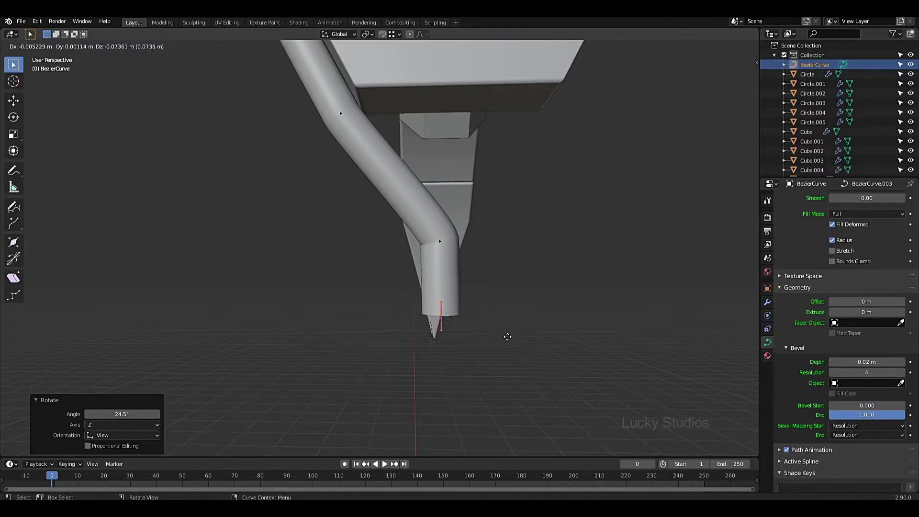
left_click(524, 345)
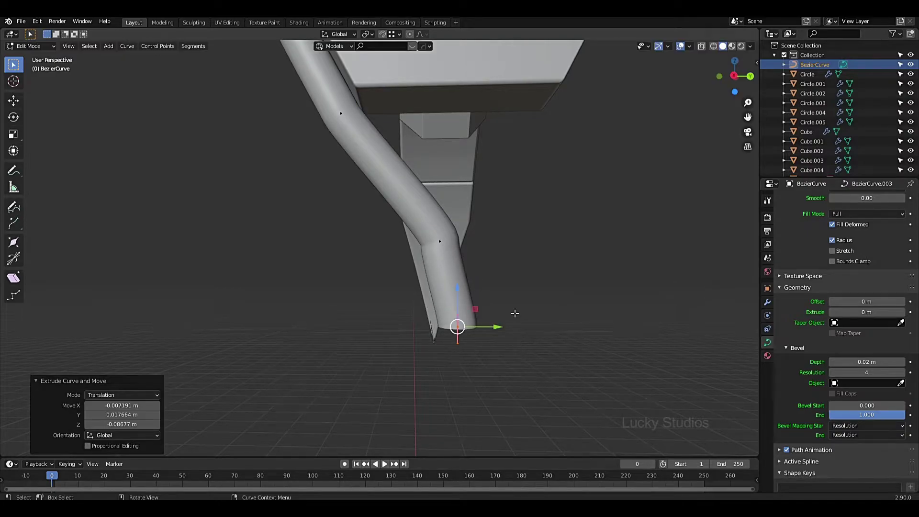
middle_click_drag(525, 346, 398, 259)
Rotate the handles of the tube's upper end point 18.5° on the collar's upper face, as seen from above
scroll(581, 287, "down", 8)
scroll(459, 287, "up", 5)
left_click(378, 255)
key("r")
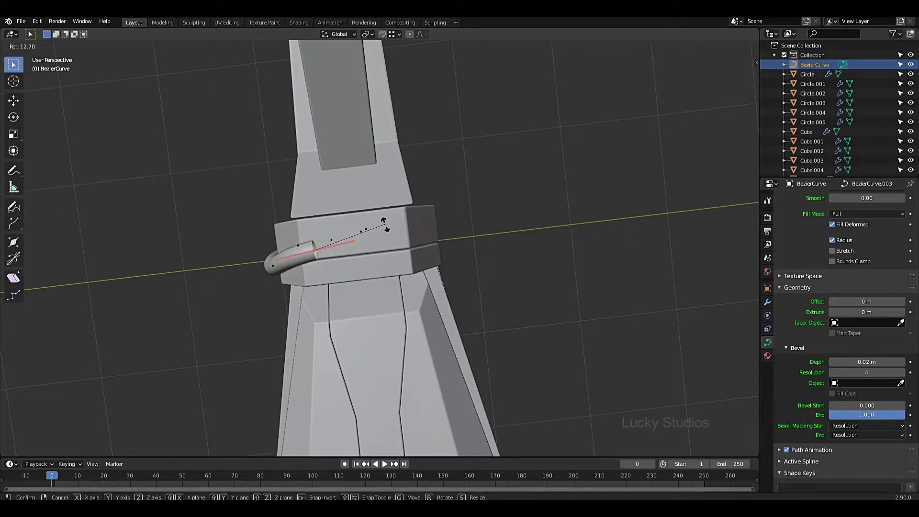
left_click(384, 235)
middle_click_drag(380, 263, 377, 205, "shift")
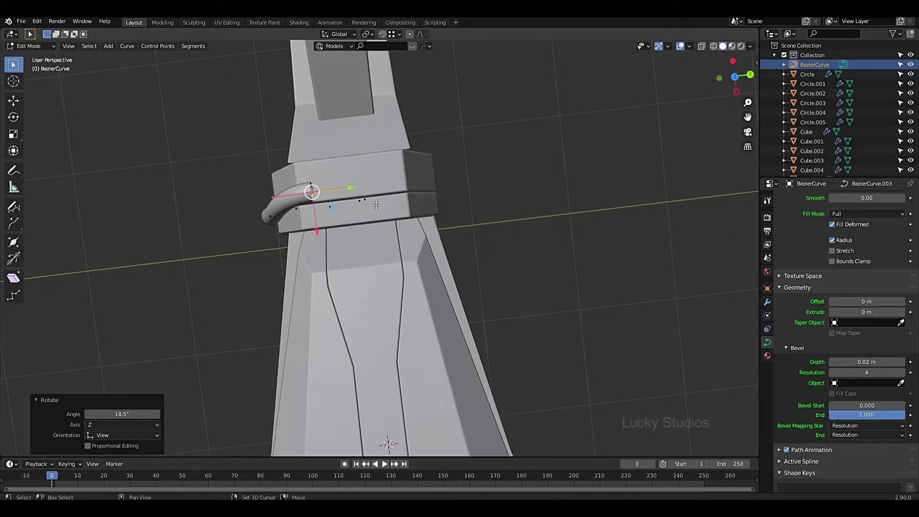